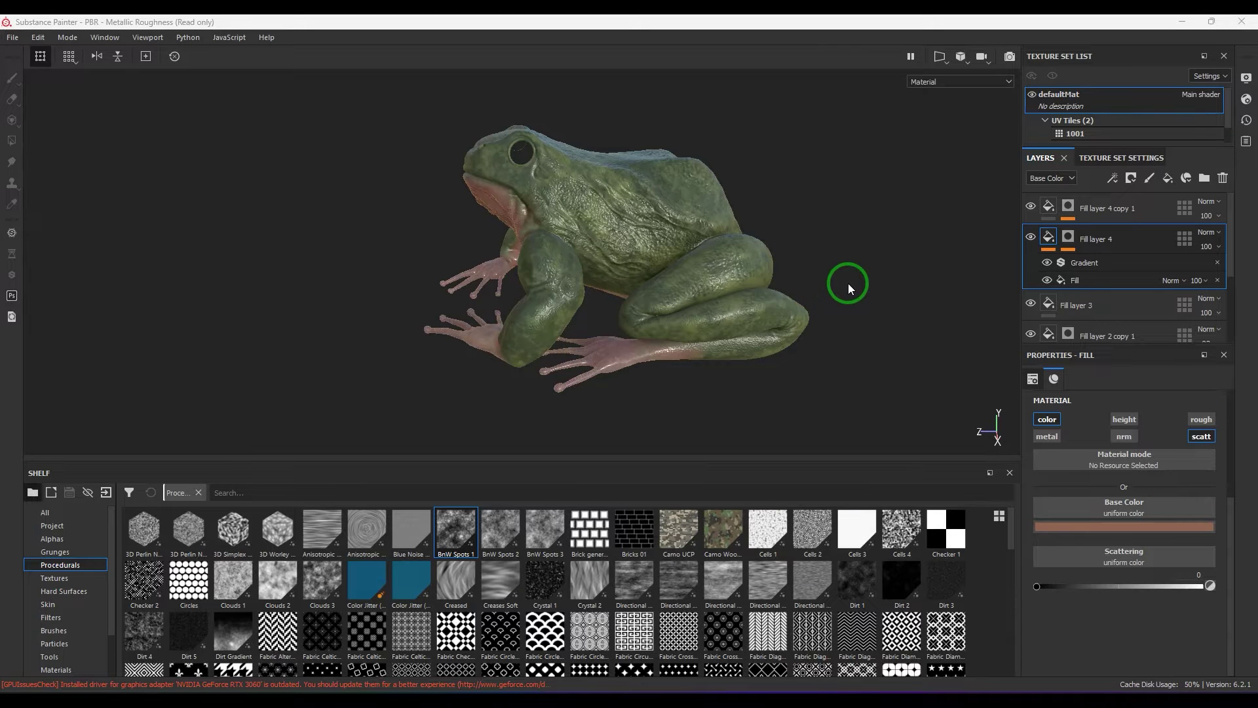
Rotate the environment light and orbit the textured frog, then show 3D beside 2D UV view
shift+right_drag(847, 283, 863, 306)
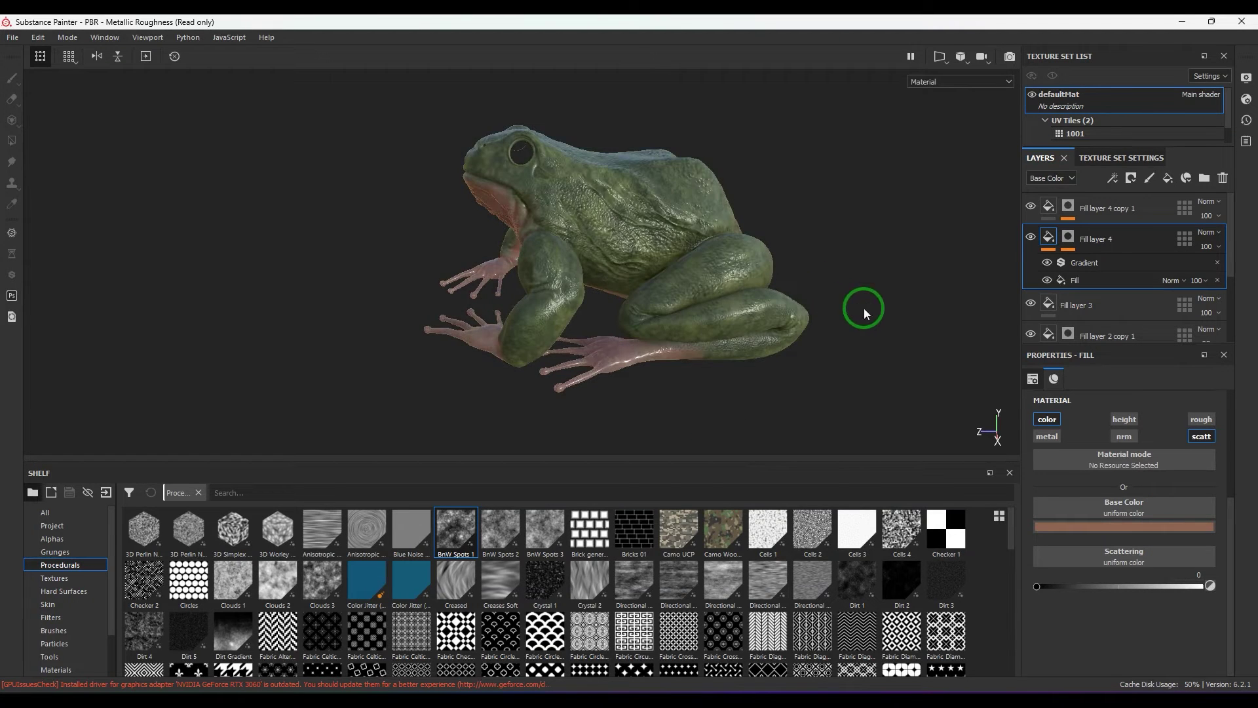
alt+right_drag(750, 387, 859, 300)
alt+drag(859, 301, 755, 269)
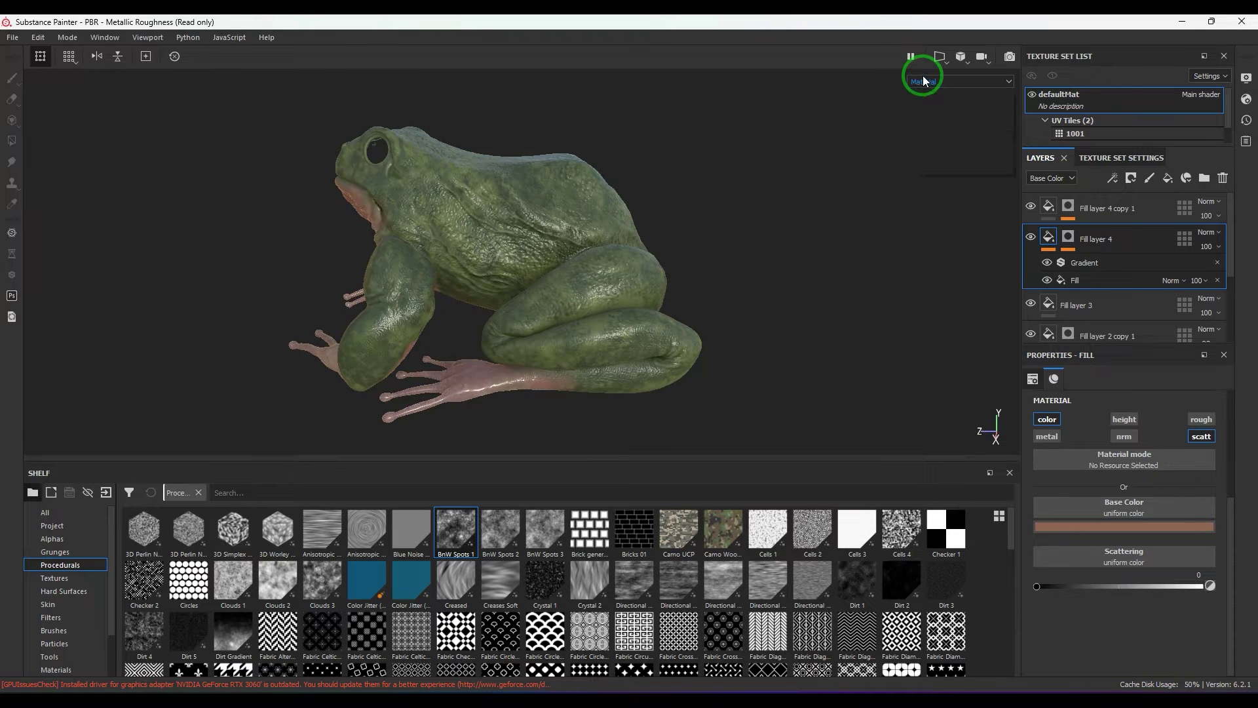
click(940, 57)
click(963, 78)
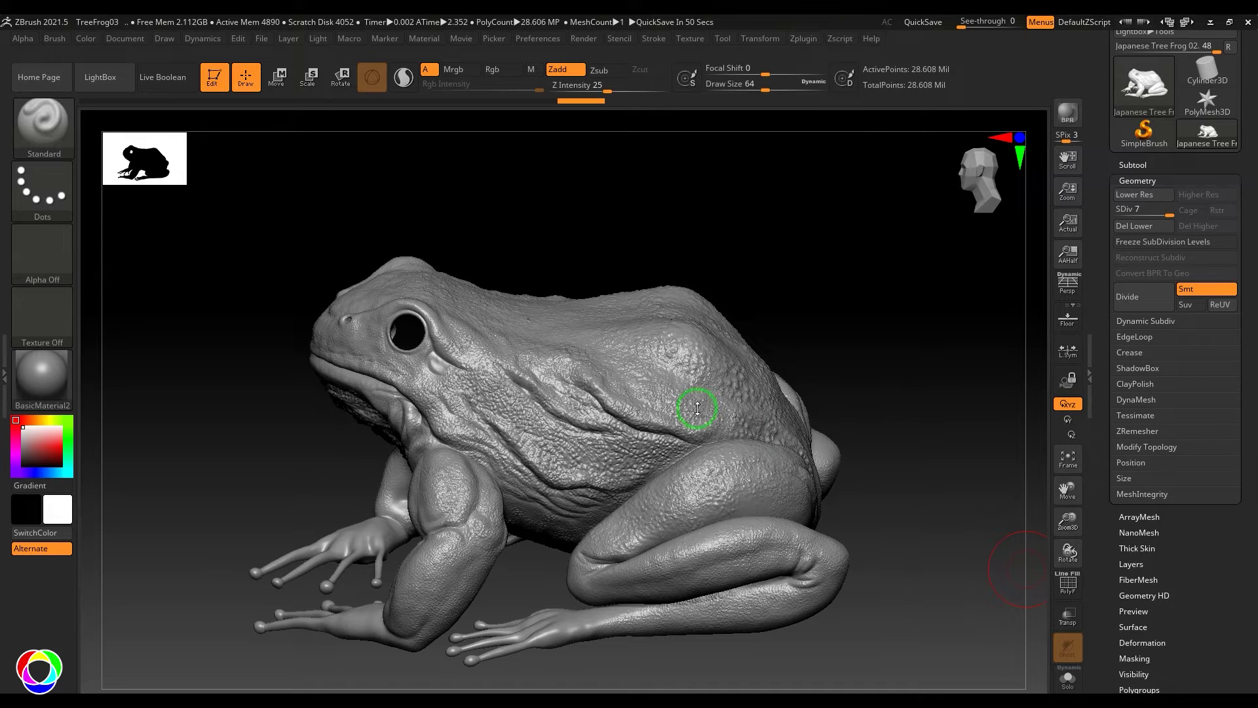
mouse_move(795, 258)
mouse_down()
mouse_move(809, 236)
mouse_move(842, 234)
mouse_move(826, 233)
mouse_move(841, 262)
mouse_move(812, 270)
mouse_up()
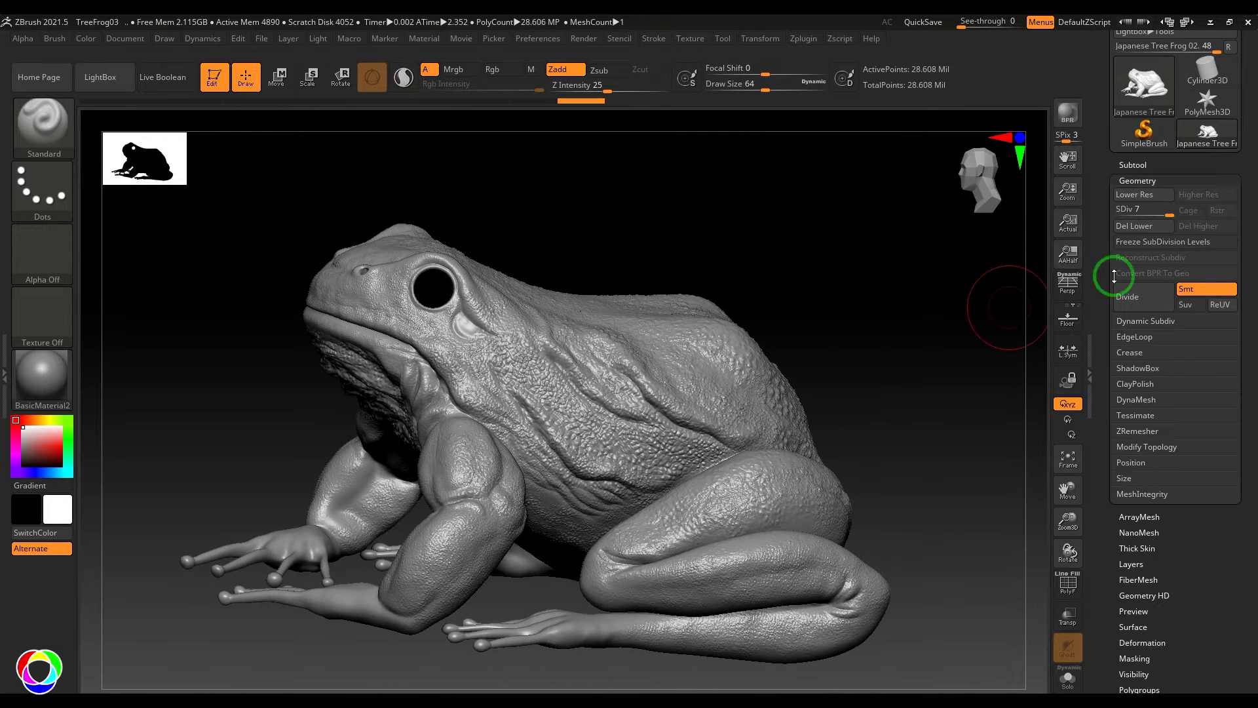
drag(1157, 210, 1118, 210)
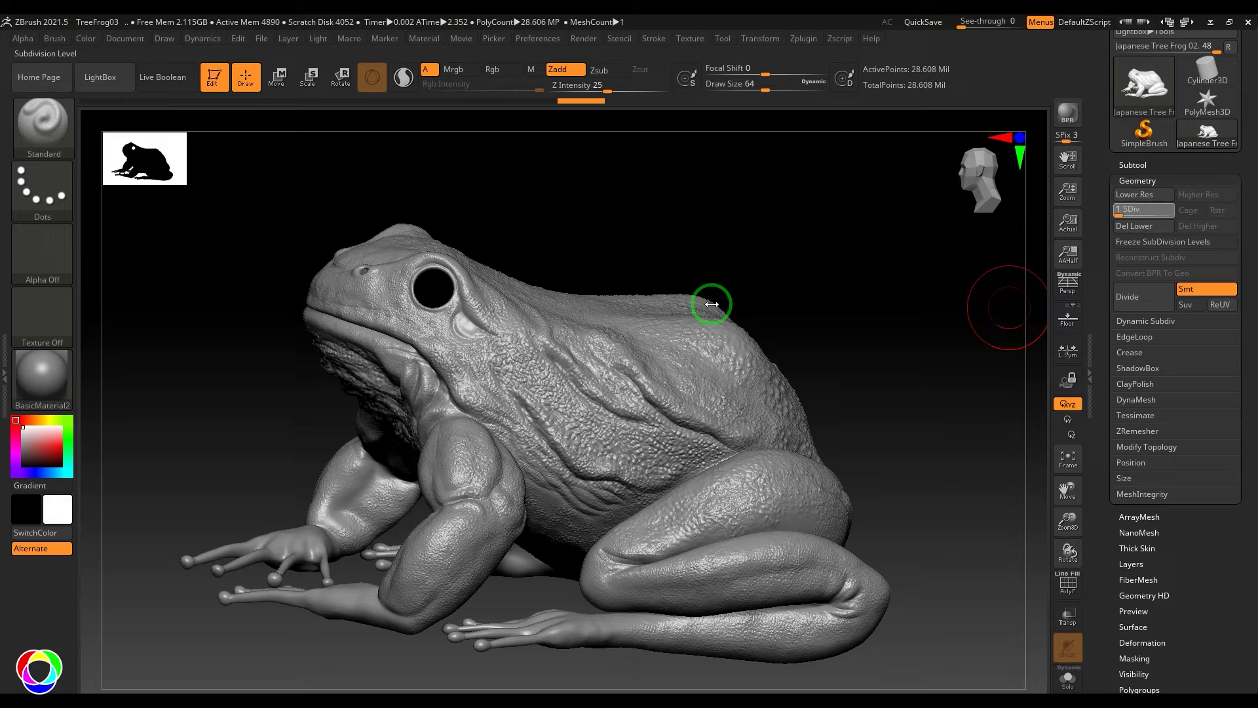
key(shift+f)
drag(786, 272, 743, 267)
click(1137, 180)
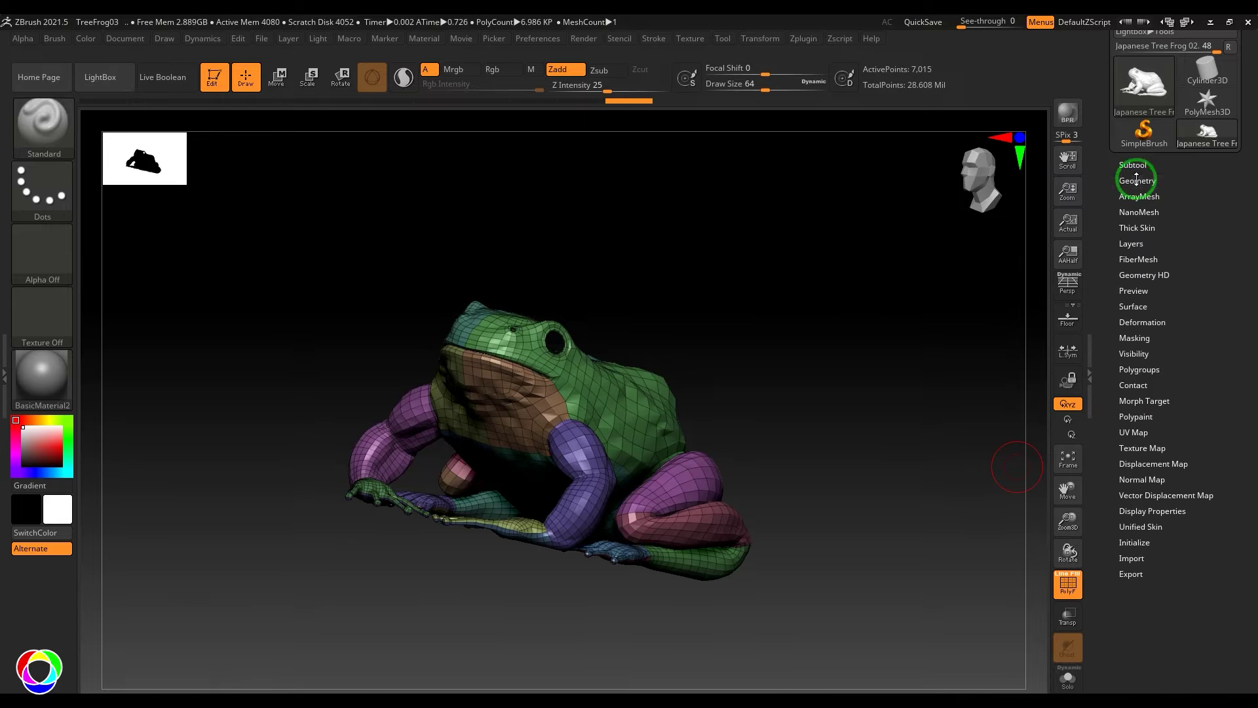
click(1149, 433)
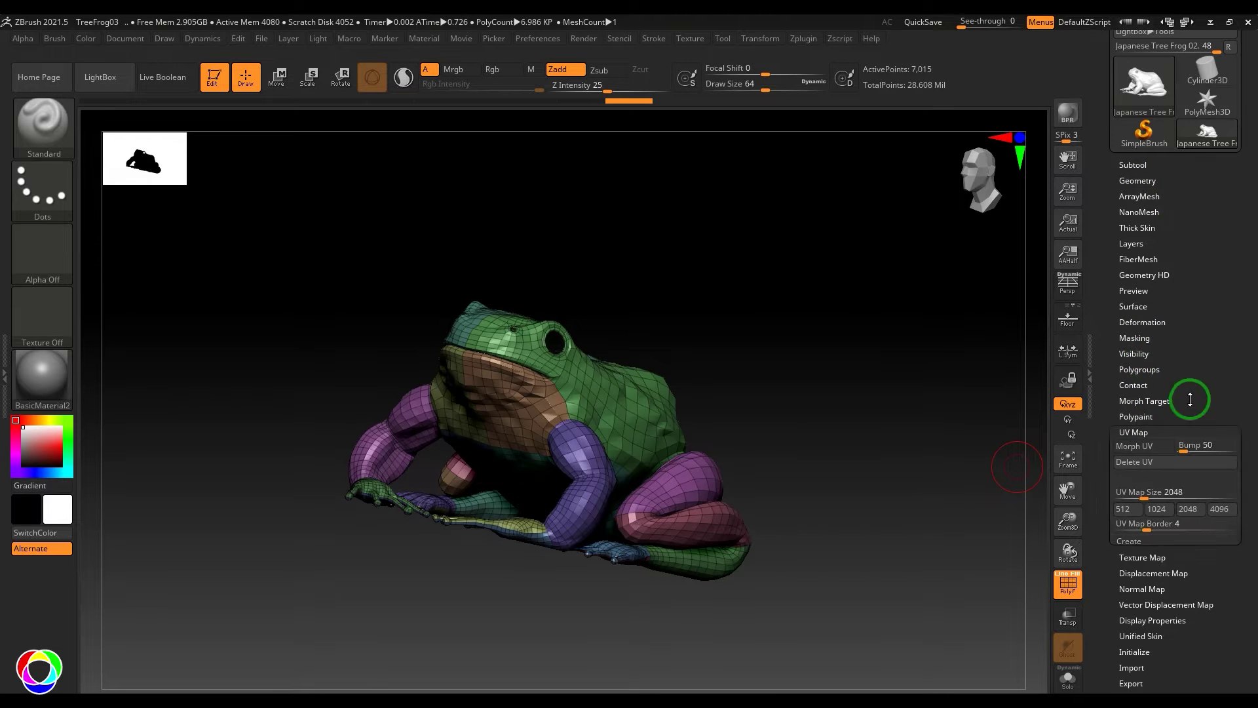
drag(1190, 399, 1191, 360)
click(1139, 410)
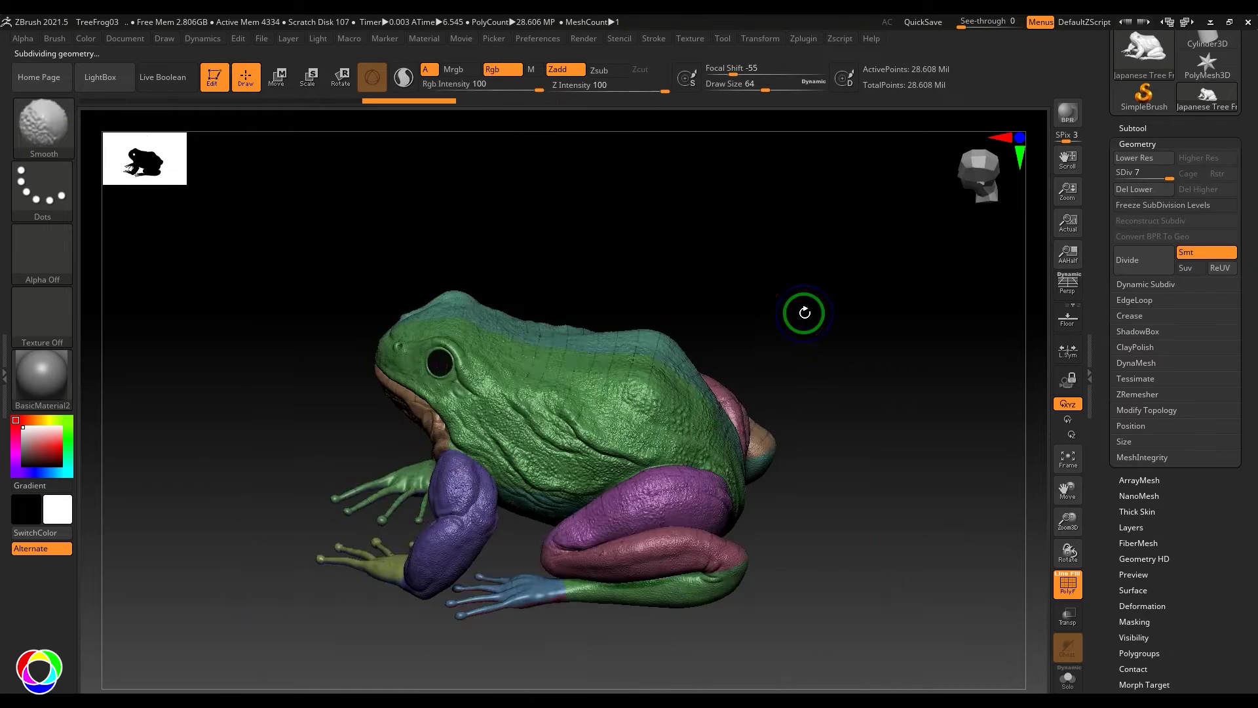
Collapse the geometry settings and dock the Zplugin menu into the side tray
click(1136, 144)
drag(1186, 315, 1203, 285)
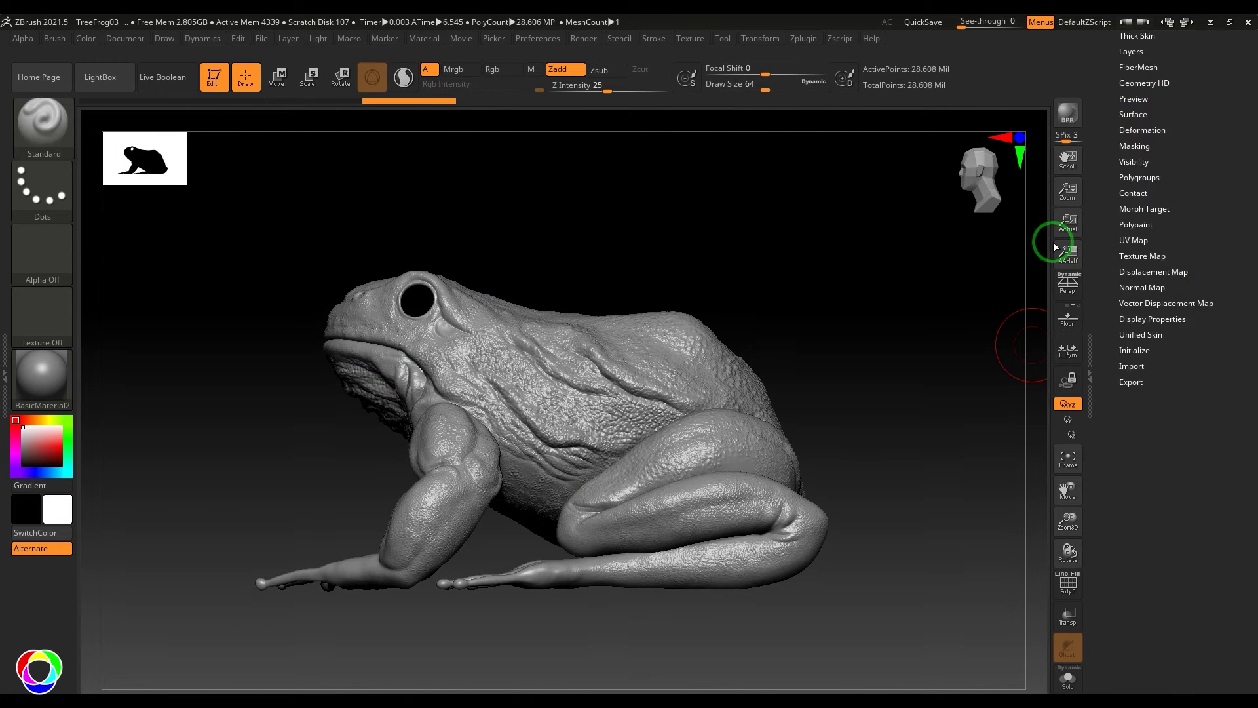
click(796, 44)
drag(794, 52, 1227, 267)
In Multi Map Exporter, enable Normal and Export Mesh outputs and expand Export Options
click(1176, 389)
click(1154, 352)
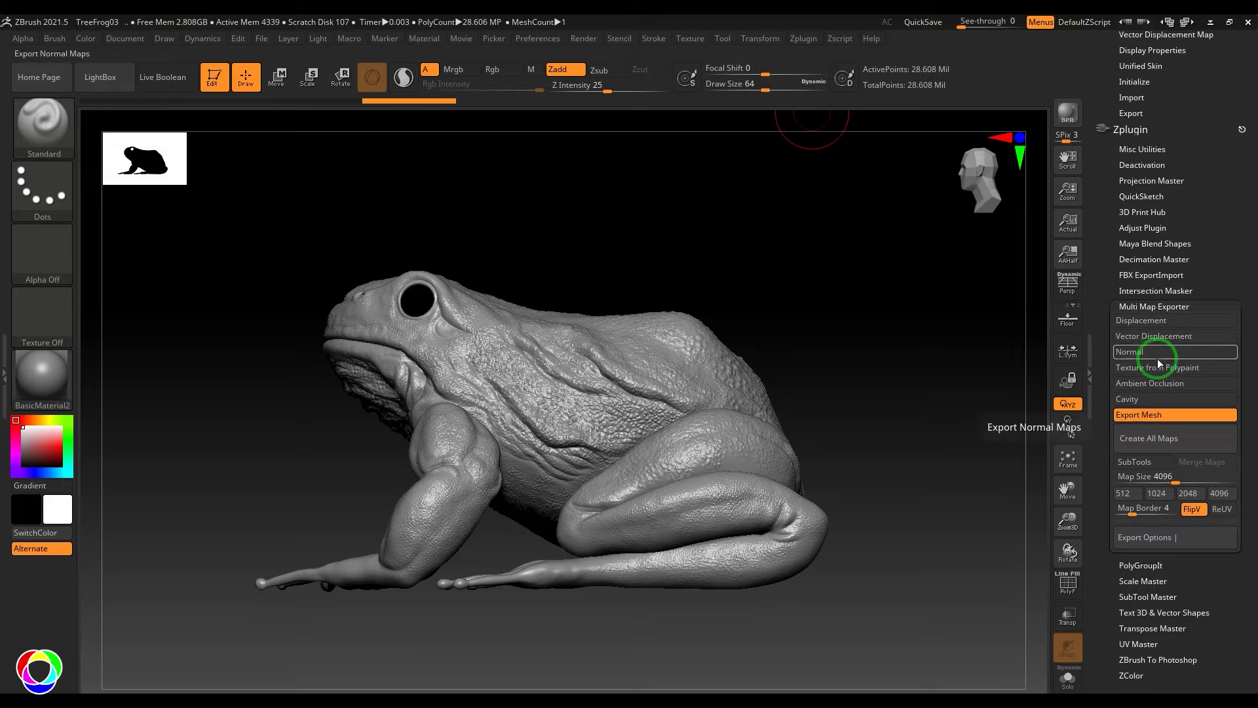
click(1143, 415)
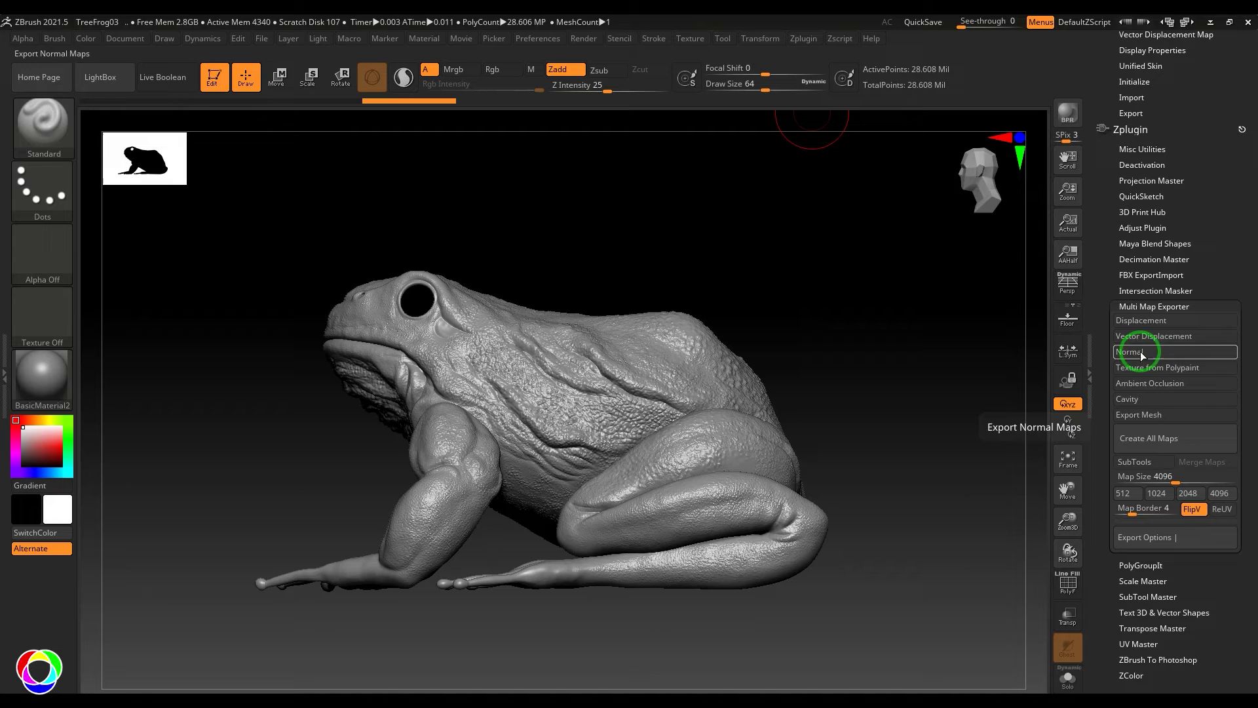
click(1140, 352)
click(1147, 415)
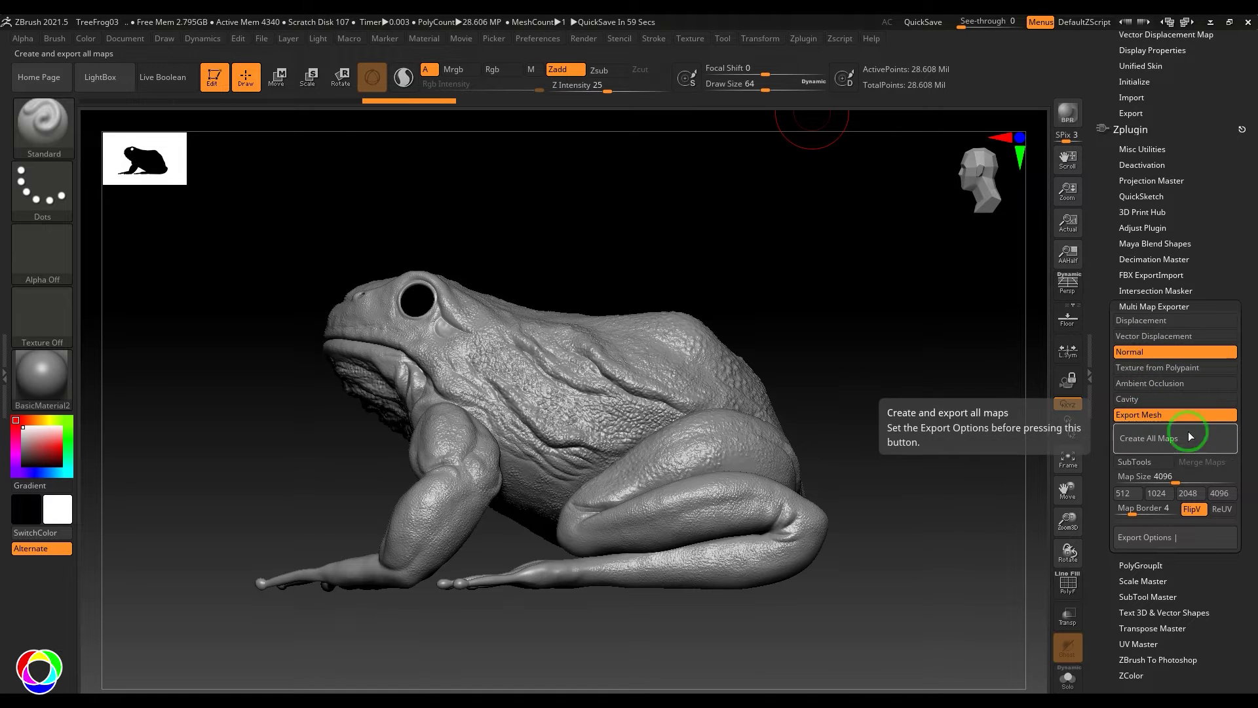
drag(1239, 435, 1248, 392)
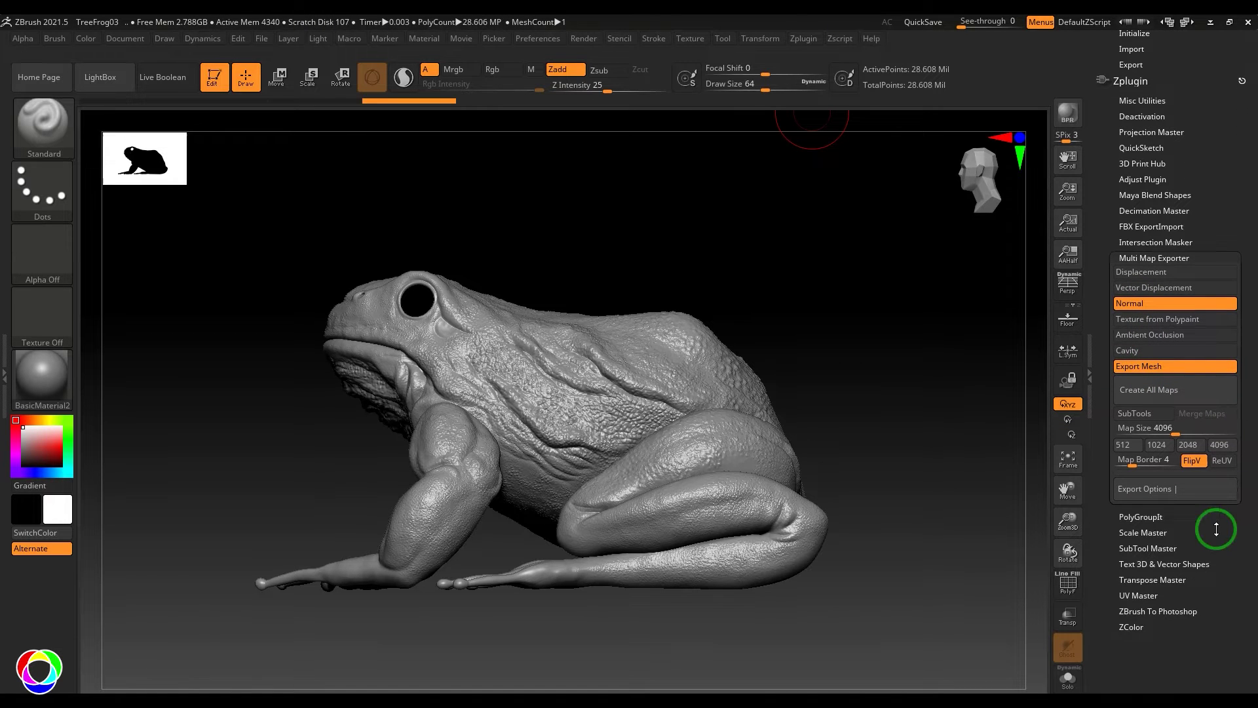
click(1165, 488)
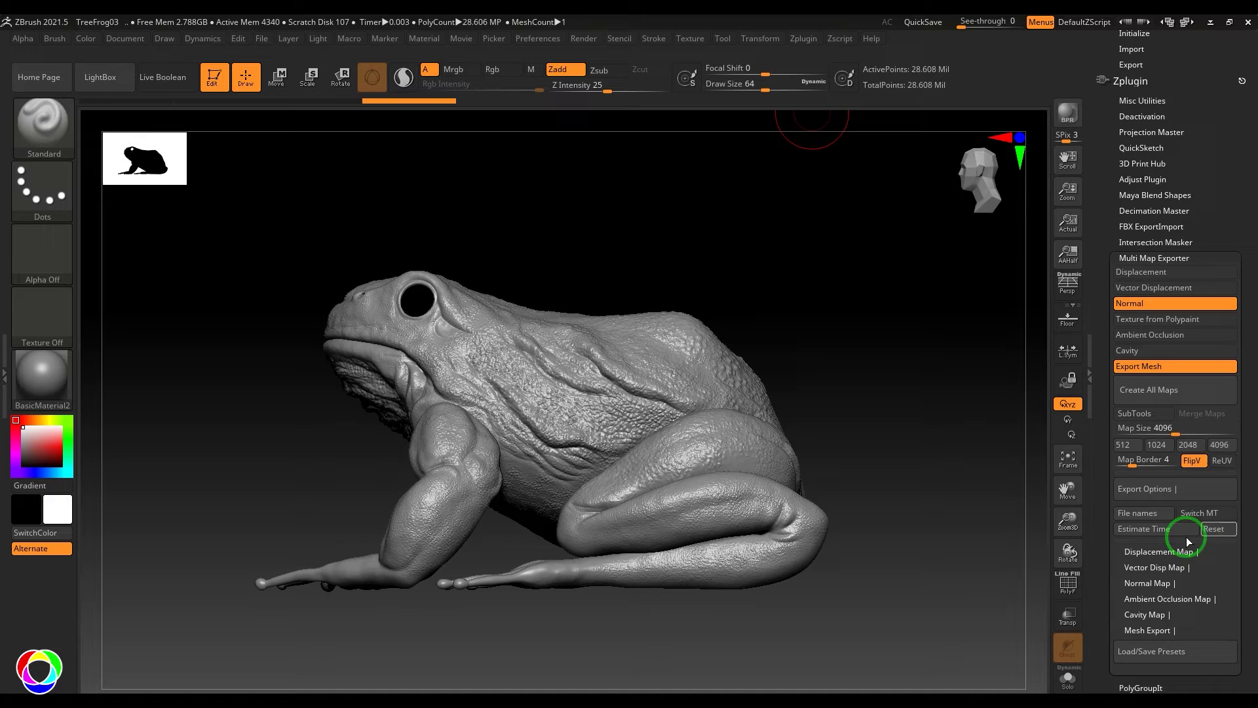
Keep the UV tile ID file naming format at <UDIM> and confirm the file options
click(1140, 516)
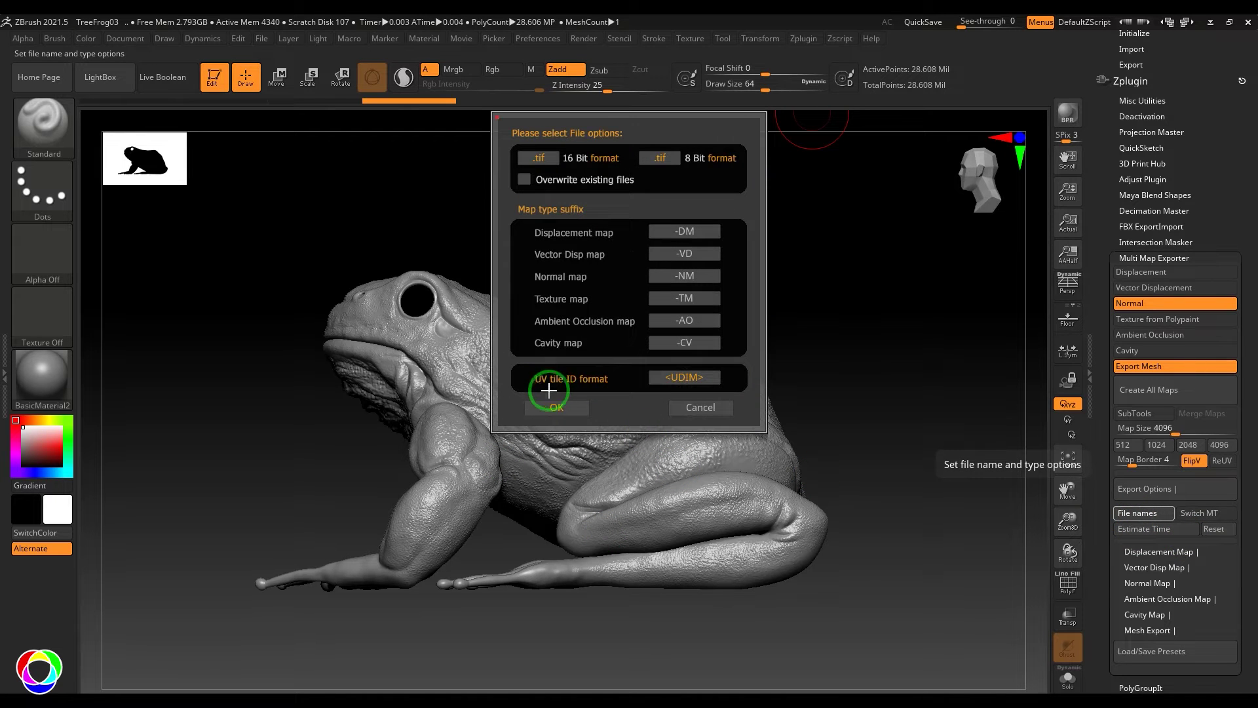
click(700, 377)
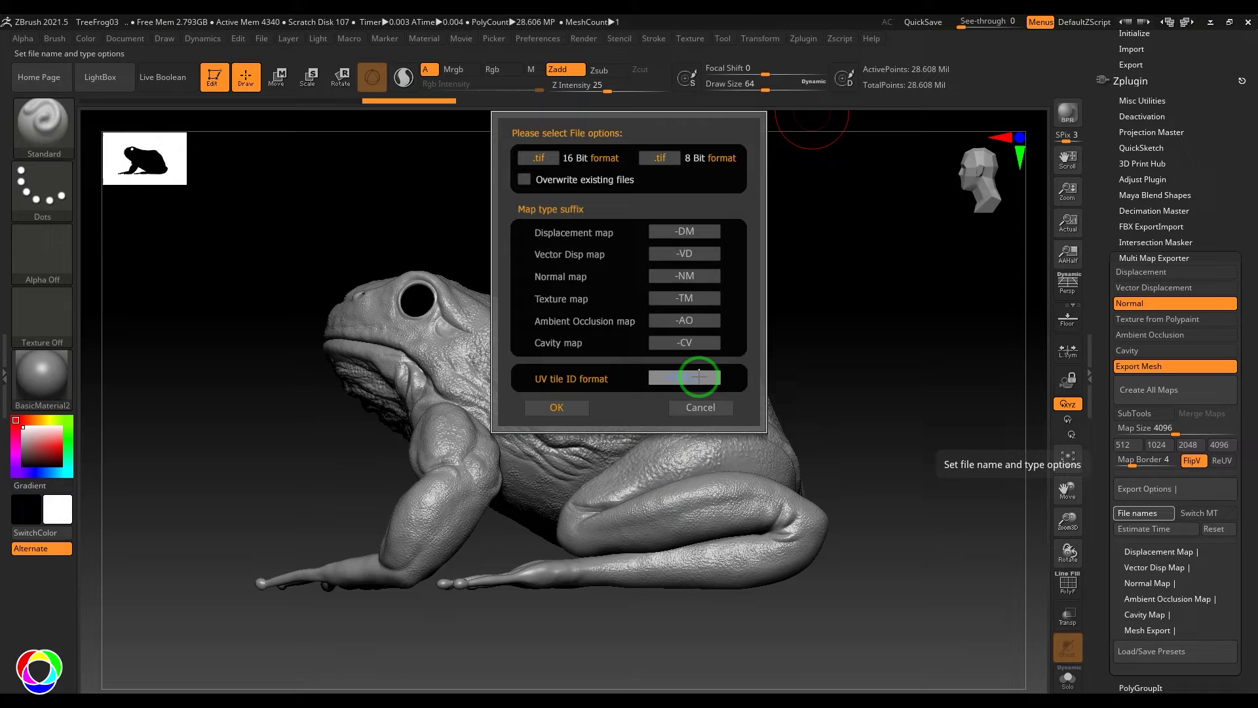
text(<_uU_vV>)
key(Return)
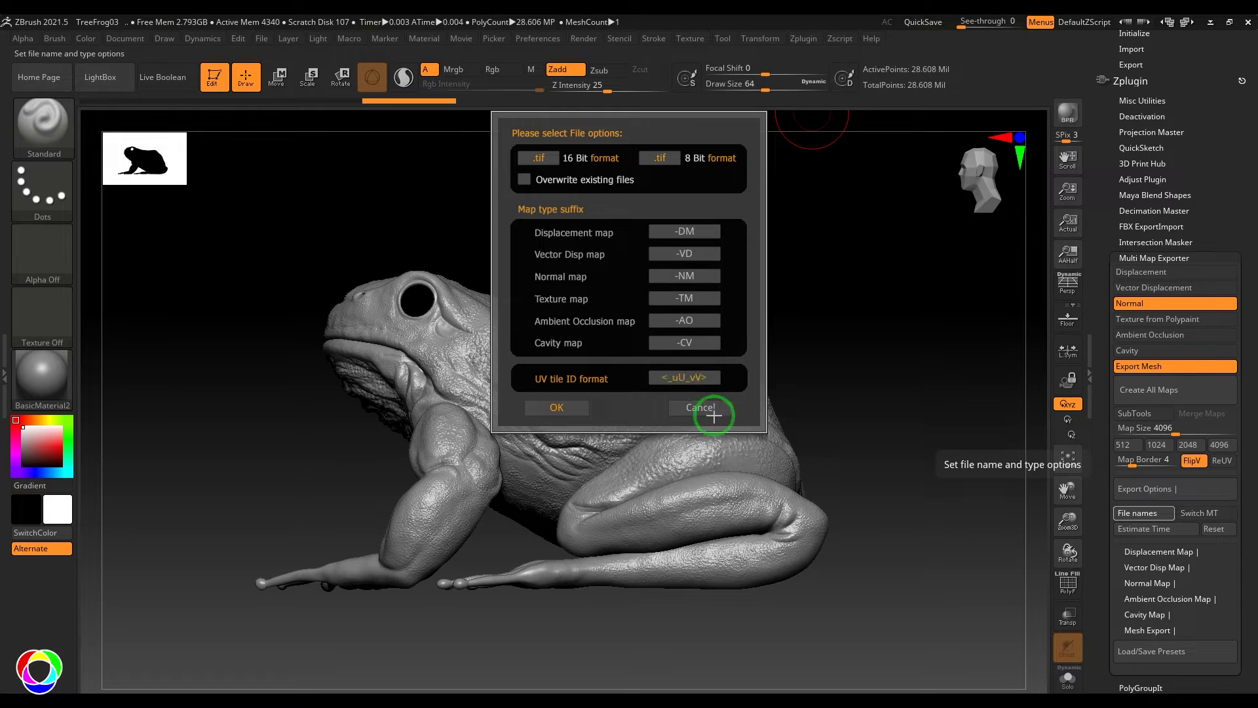
click(700, 407)
click(558, 410)
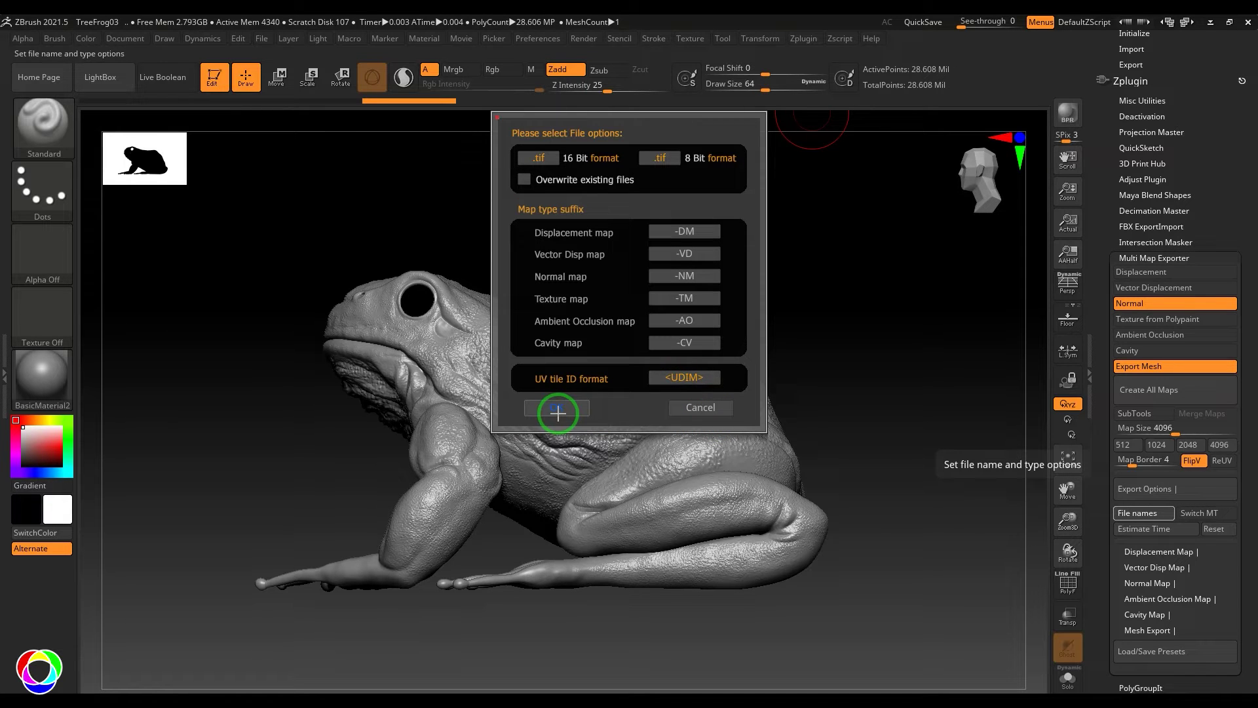
scroll(1239, 385, down, 2)
Review Normal Map settings (SubDiv 1, Tangent, SmoothUV) and Mesh Export settings (SubDiv 1, Quad, Mrg)
click(1155, 522)
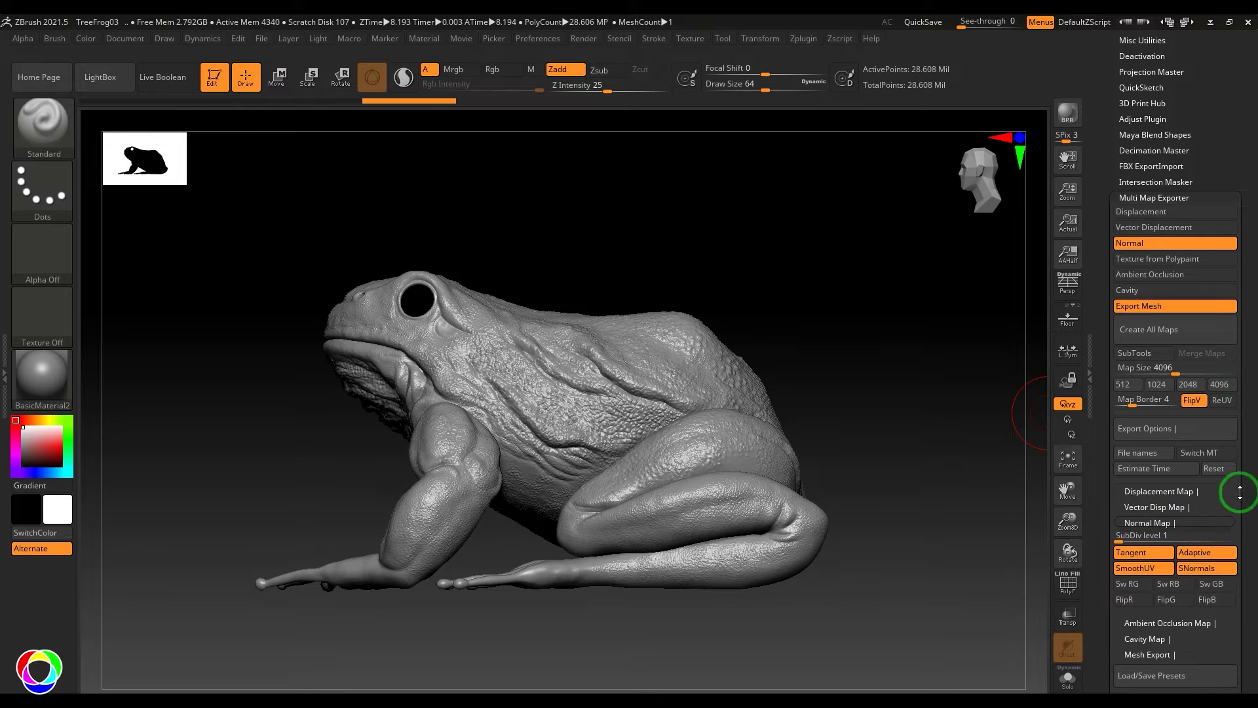
scroll(1250, 474, down, 4)
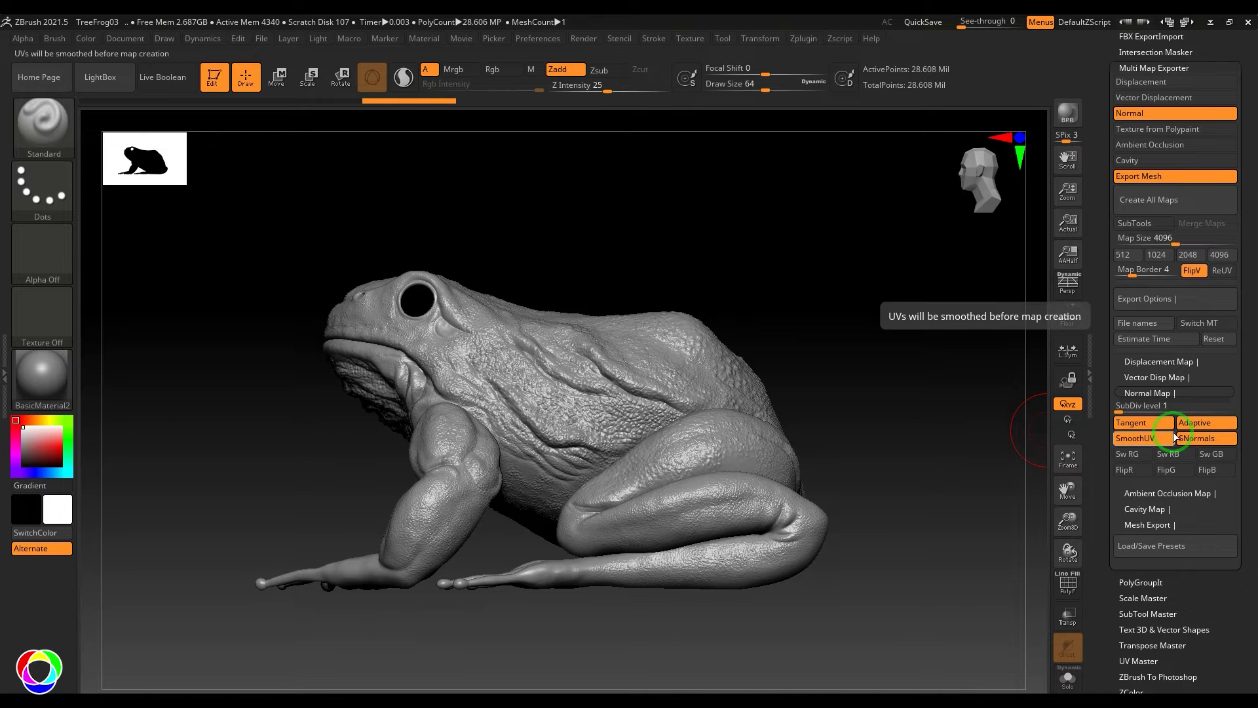
drag(1245, 425, 1250, 372)
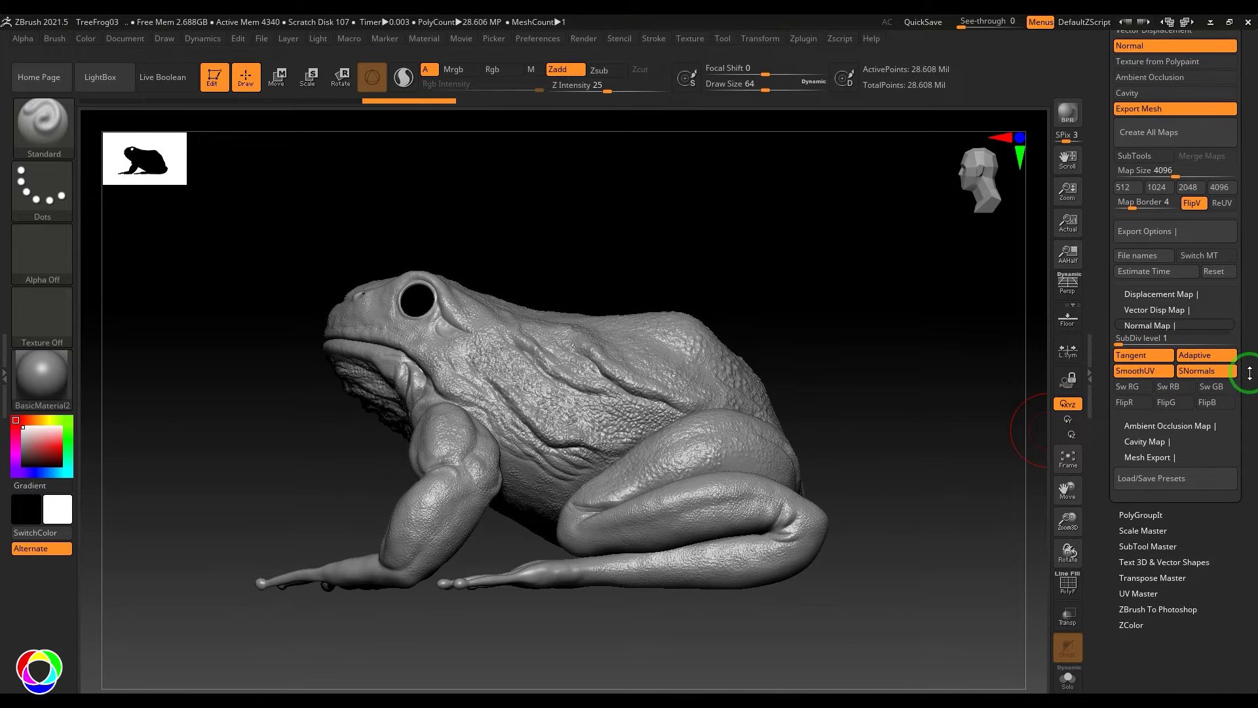
click(1160, 458)
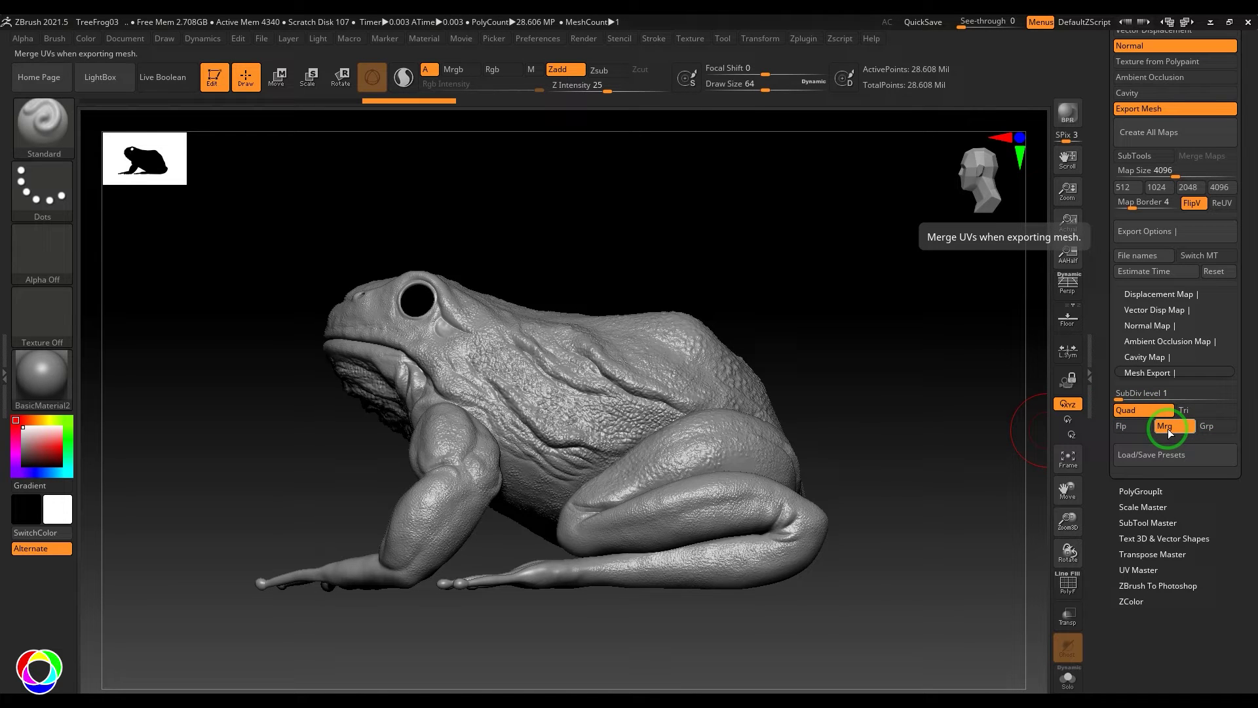
drag(1245, 394, 1252, 544)
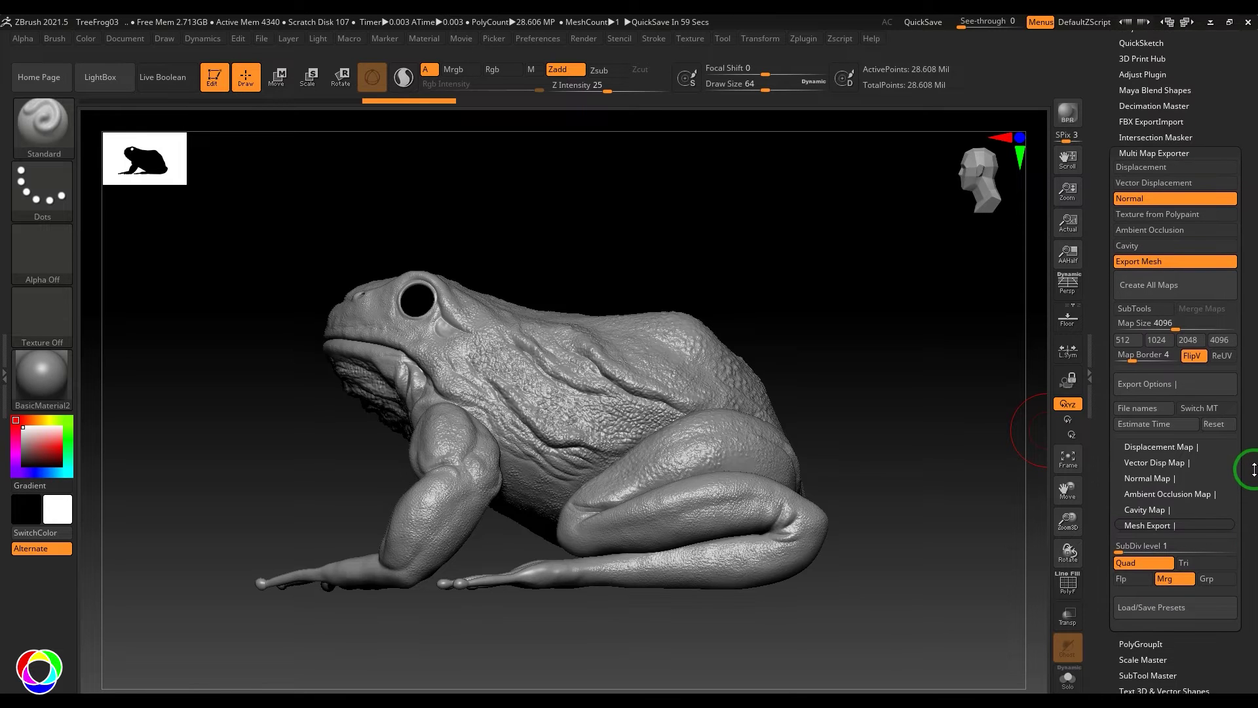
With FlipV on, run Create All Maps and name the export file frog01
click(1194, 357)
click(1196, 359)
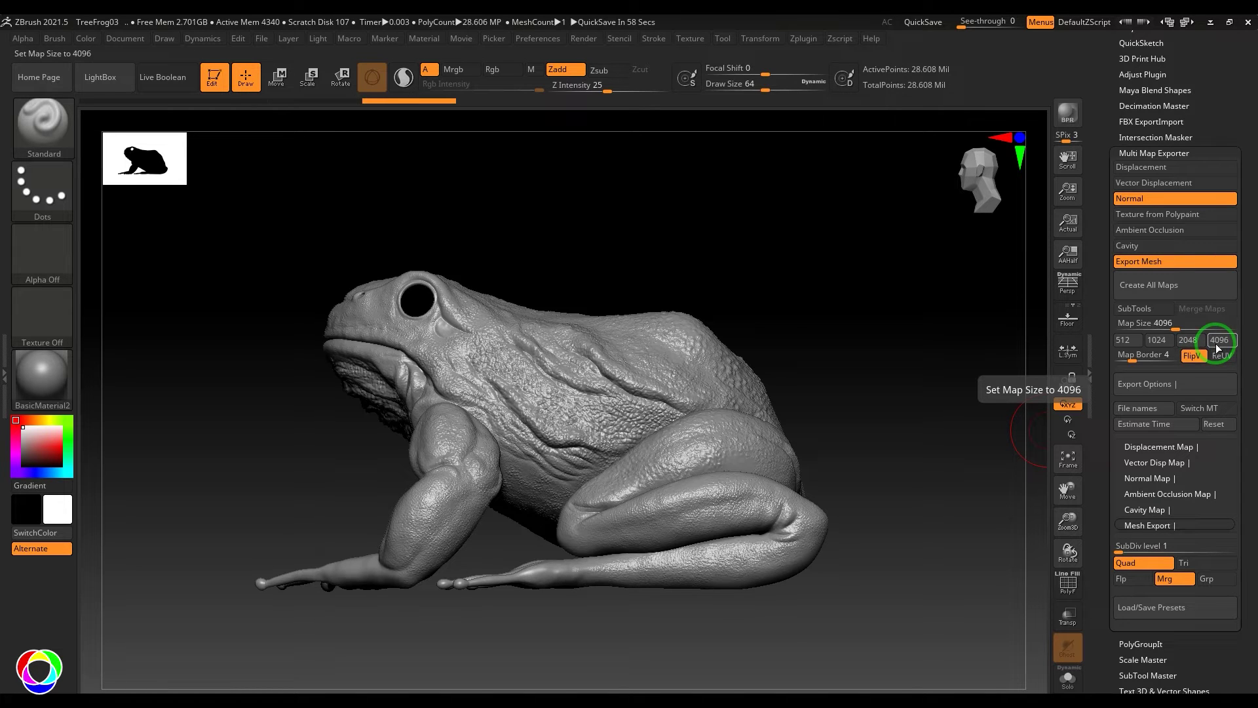
click(1148, 293)
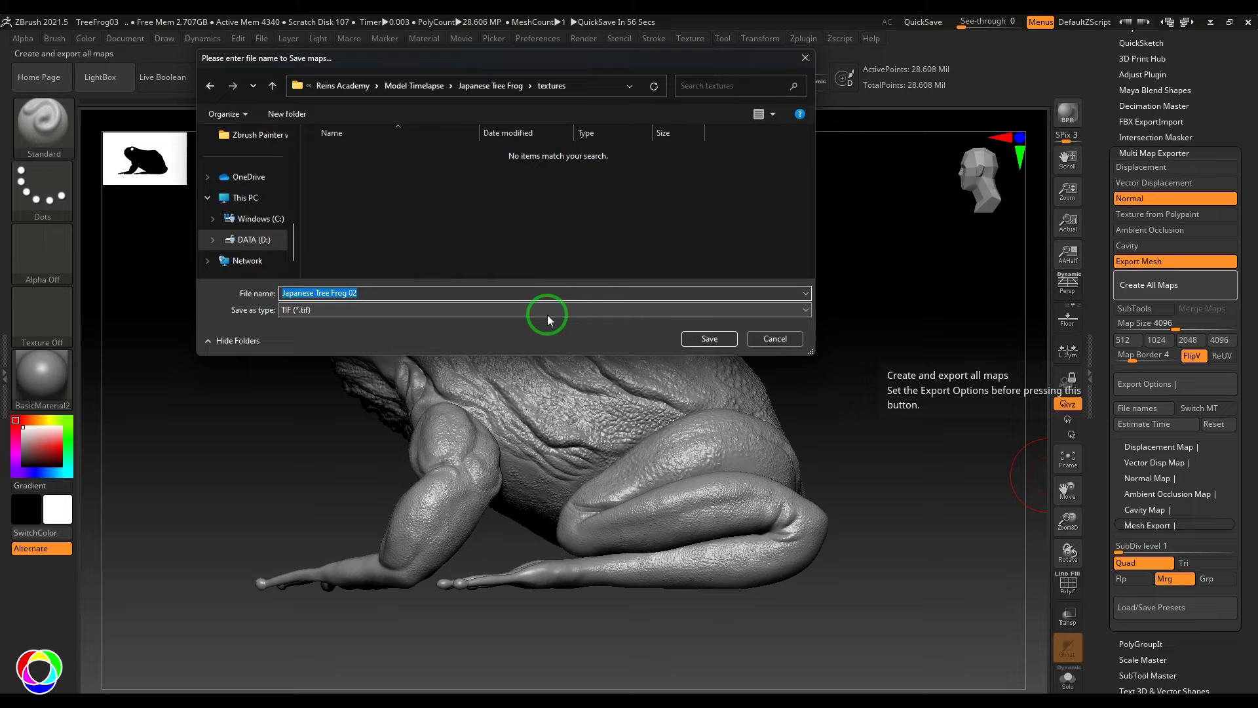
text(fro)
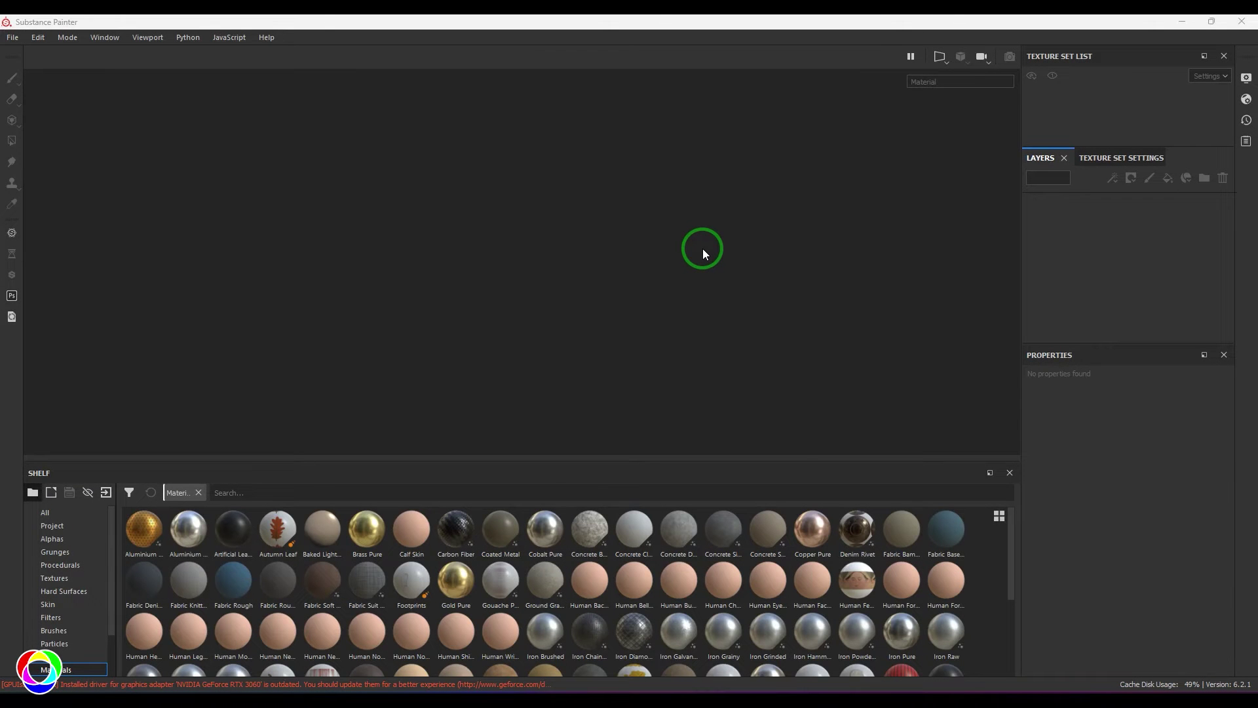
Start a new project using the Japanese Tree Frog 02_copy.obj mesh
click(13, 37)
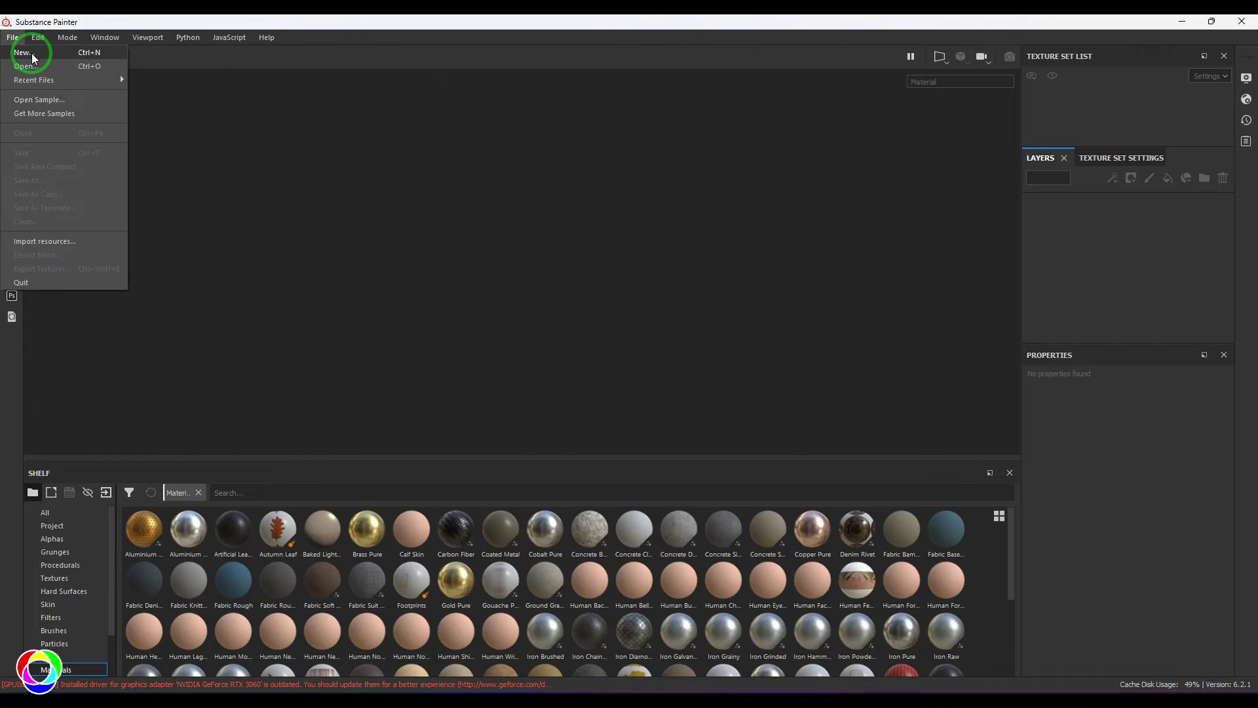
click(30, 51)
drag(630, 131, 546, 132)
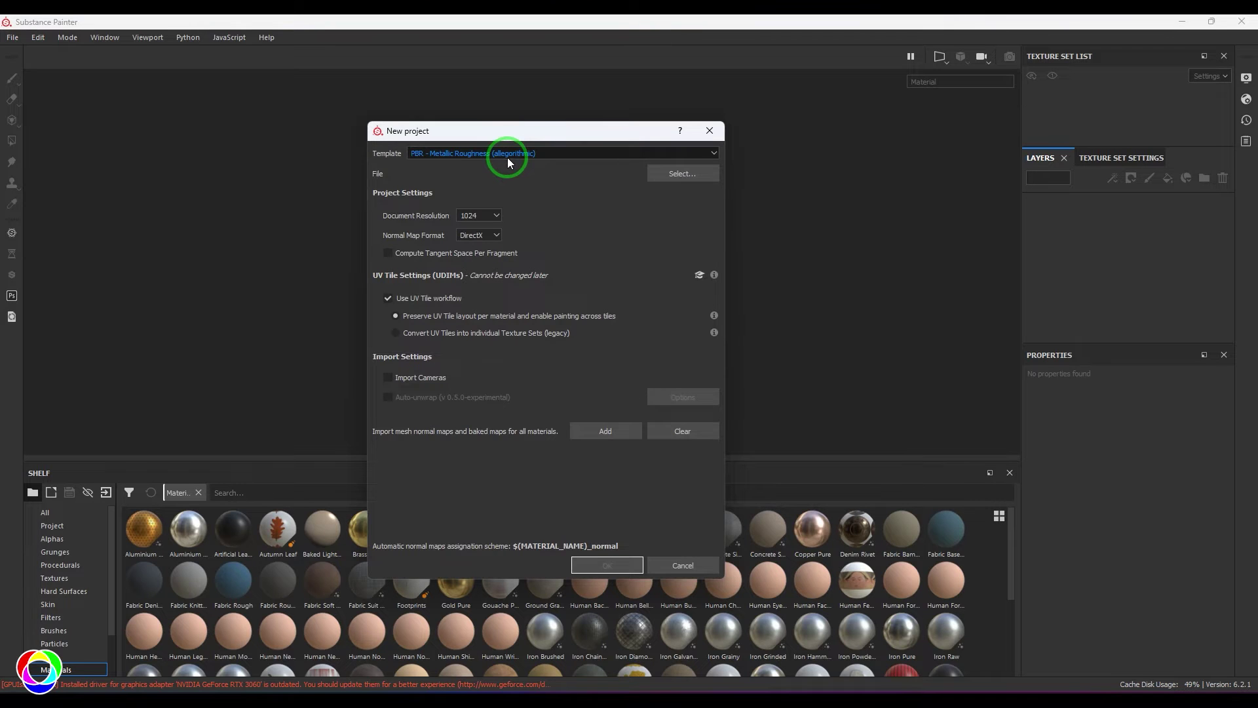
click(688, 176)
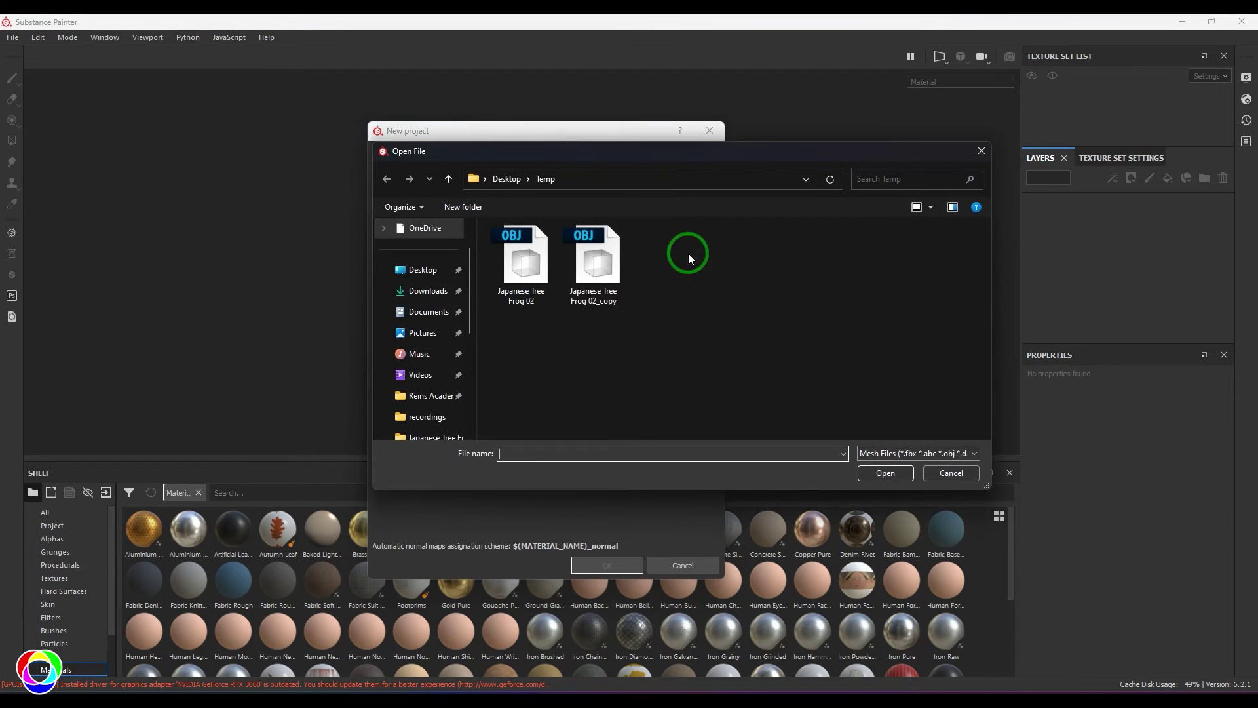
click(608, 266)
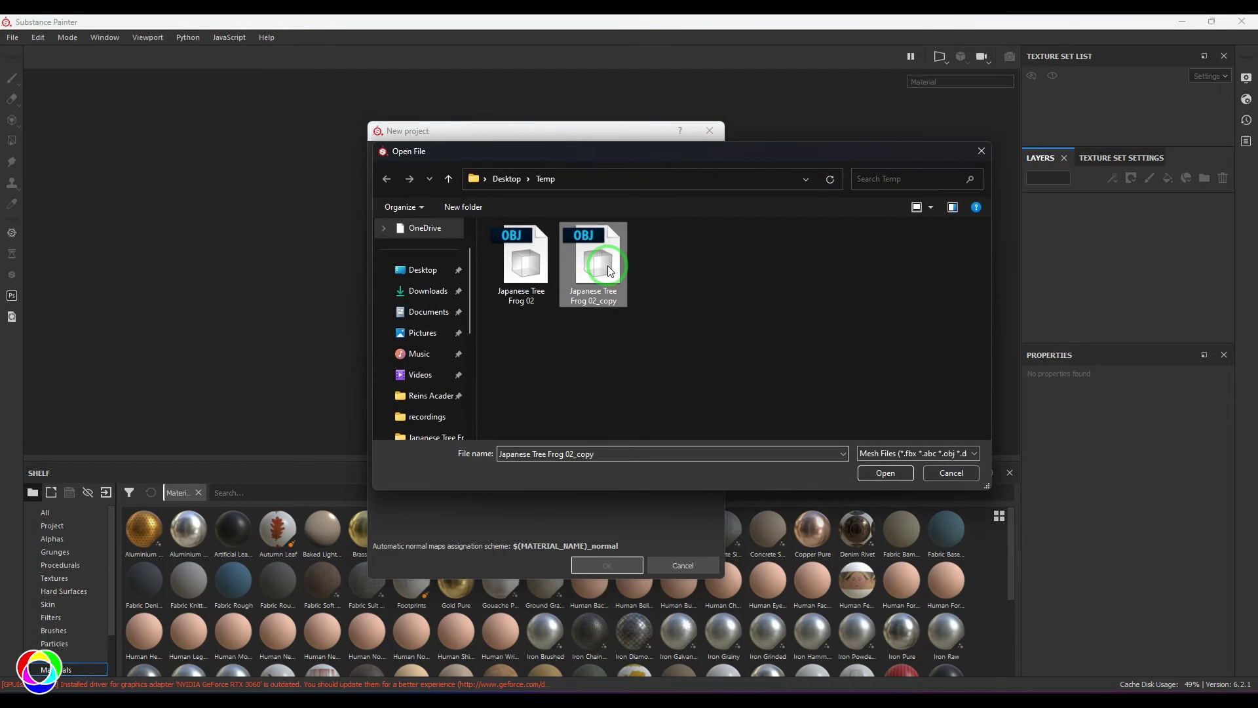
click(913, 478)
Set document resolution to 4096, keep the Metallic Roughness template, and create the project
click(497, 213)
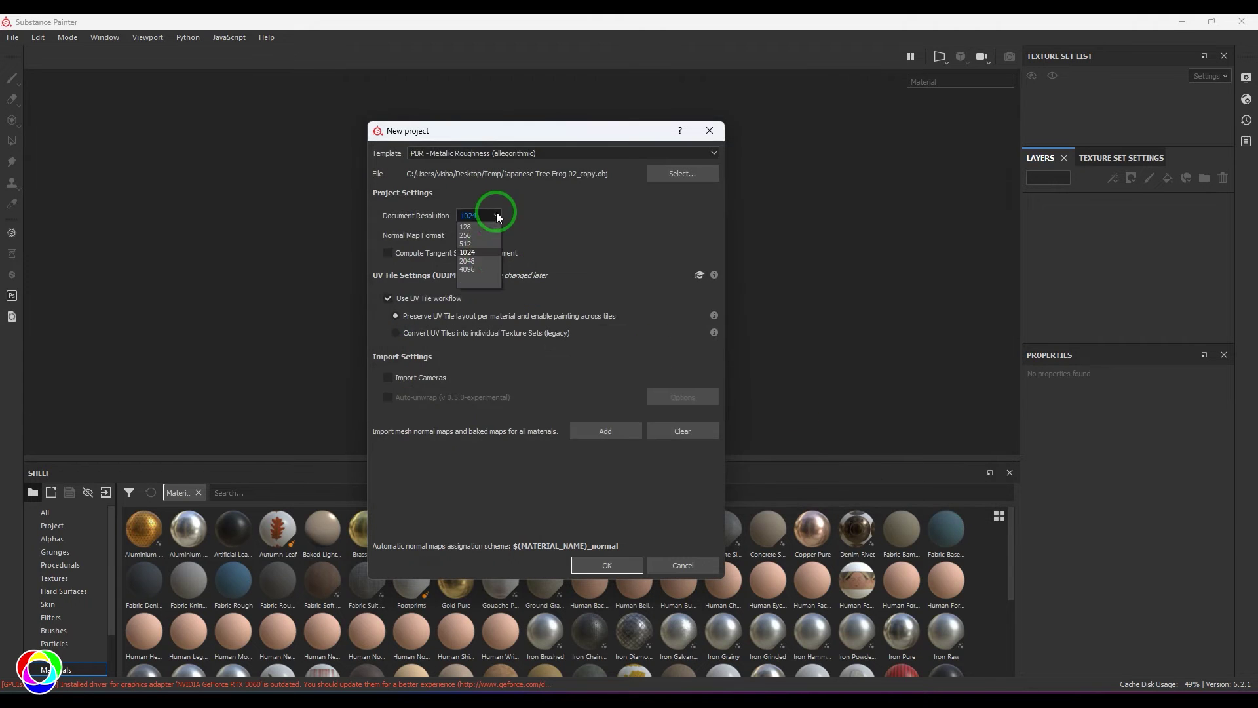
click(477, 279)
click(587, 160)
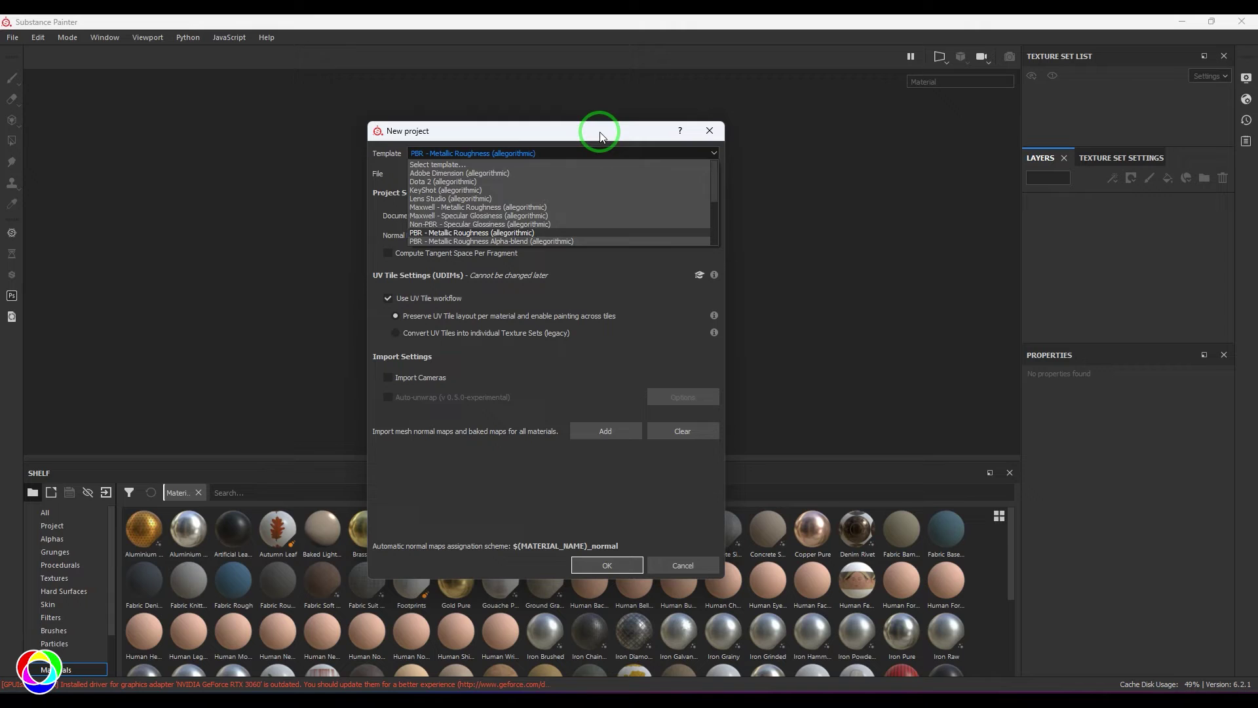
click(600, 135)
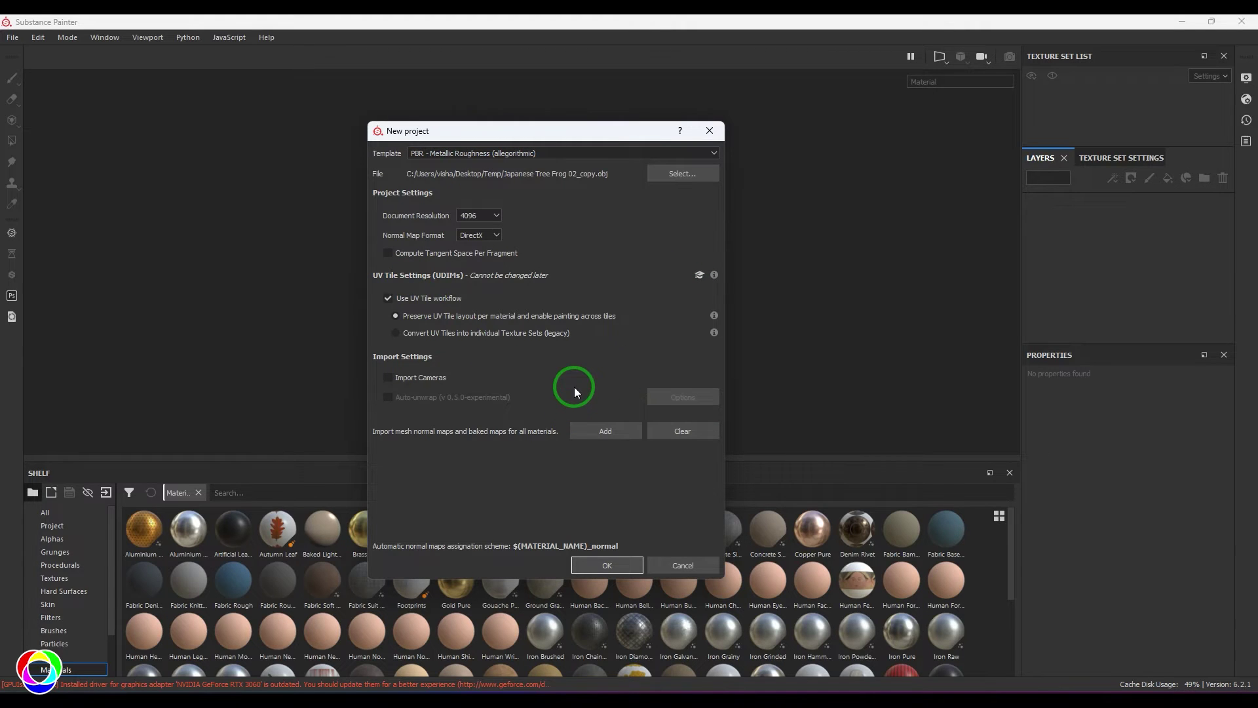
click(603, 567)
mouse_move(800, 306)
alt+mouse_down()
mouse_move(562, 298)
mouse_move(800, 309)
mouse_move(697, 272)
mouse_move(762, 305)
mouse_move(528, 318)
mouse_move(761, 286)
alt+mouse_up()
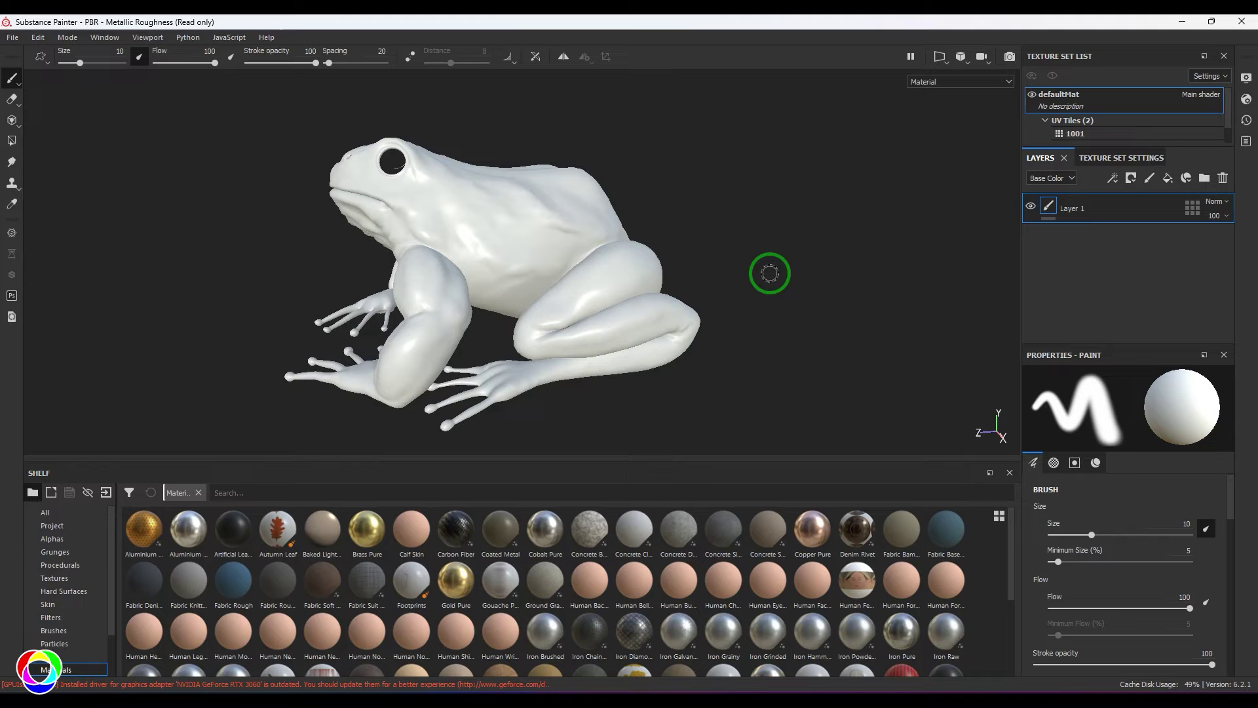
Drag Japanese Tree Frog 02-NM.1001 from the Temp folder onto the shelf
mouse_move(688, 700)
click(656, 700)
drag(711, 174, 300, 163)
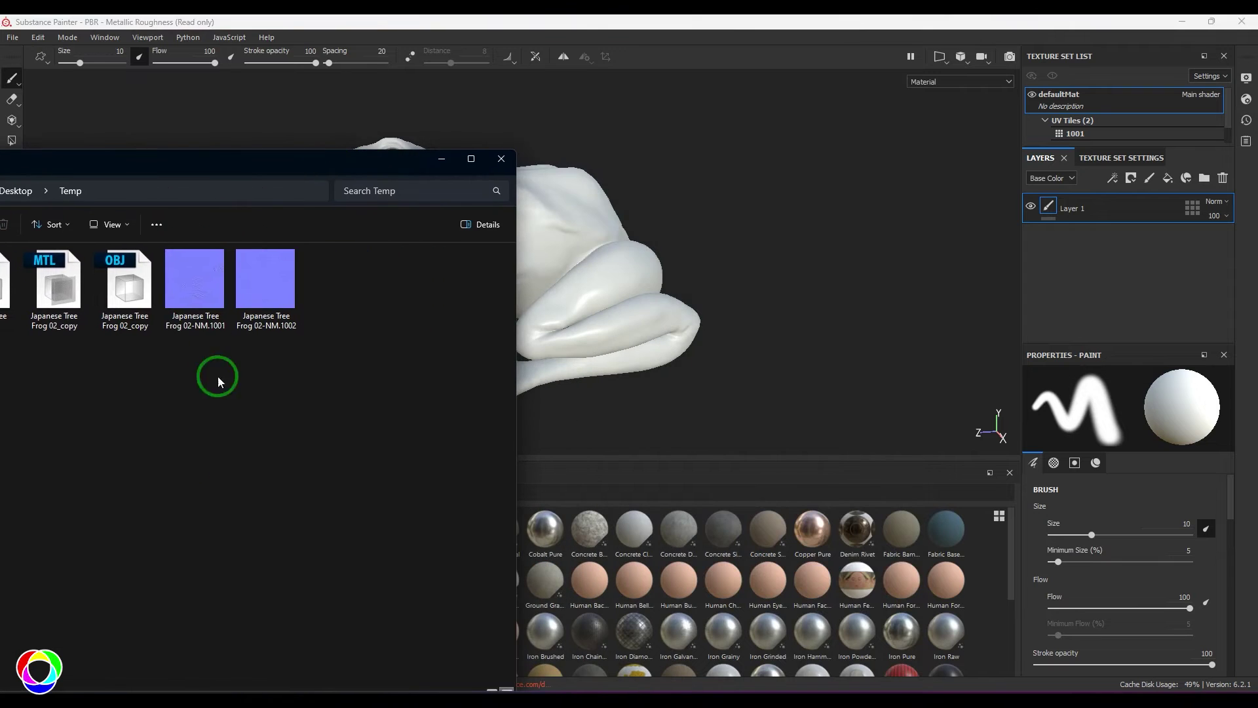
click(201, 288)
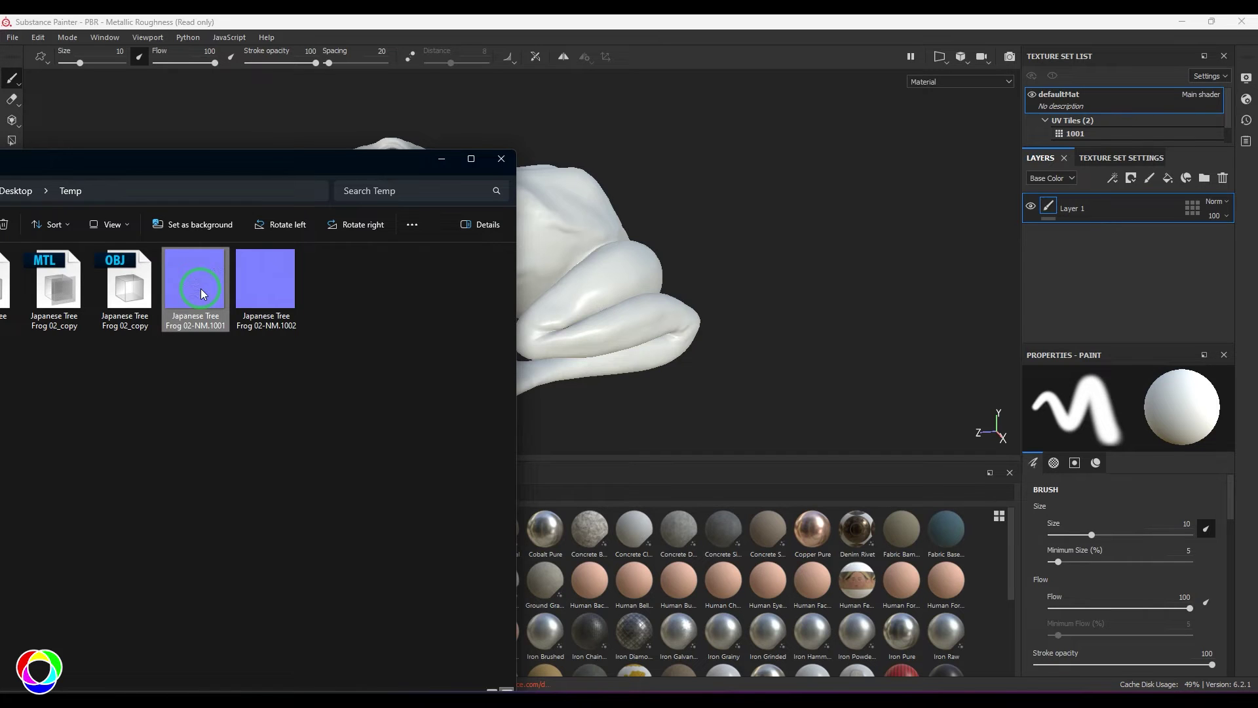
click(194, 296)
mouse_move(186, 276)
mouse_down()
mouse_move(222, 266)
mouse_move(701, 596)
mouse_move(742, 604)
mouse_up()
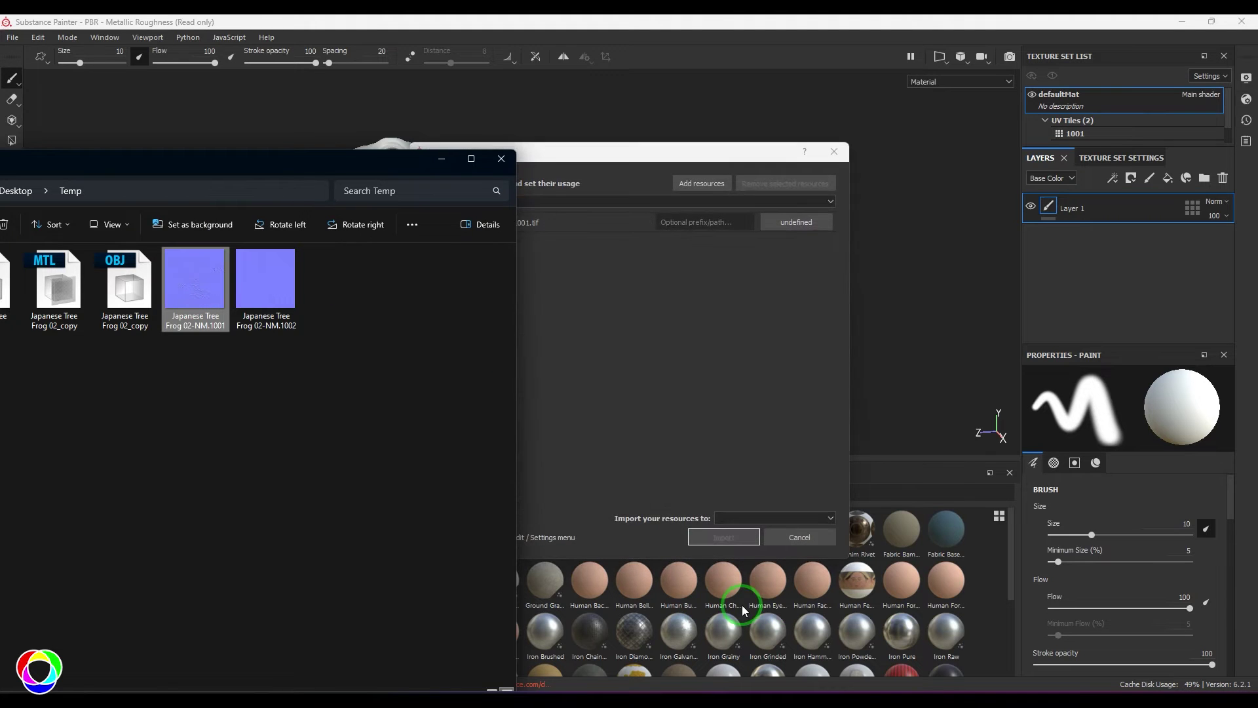
click(441, 159)
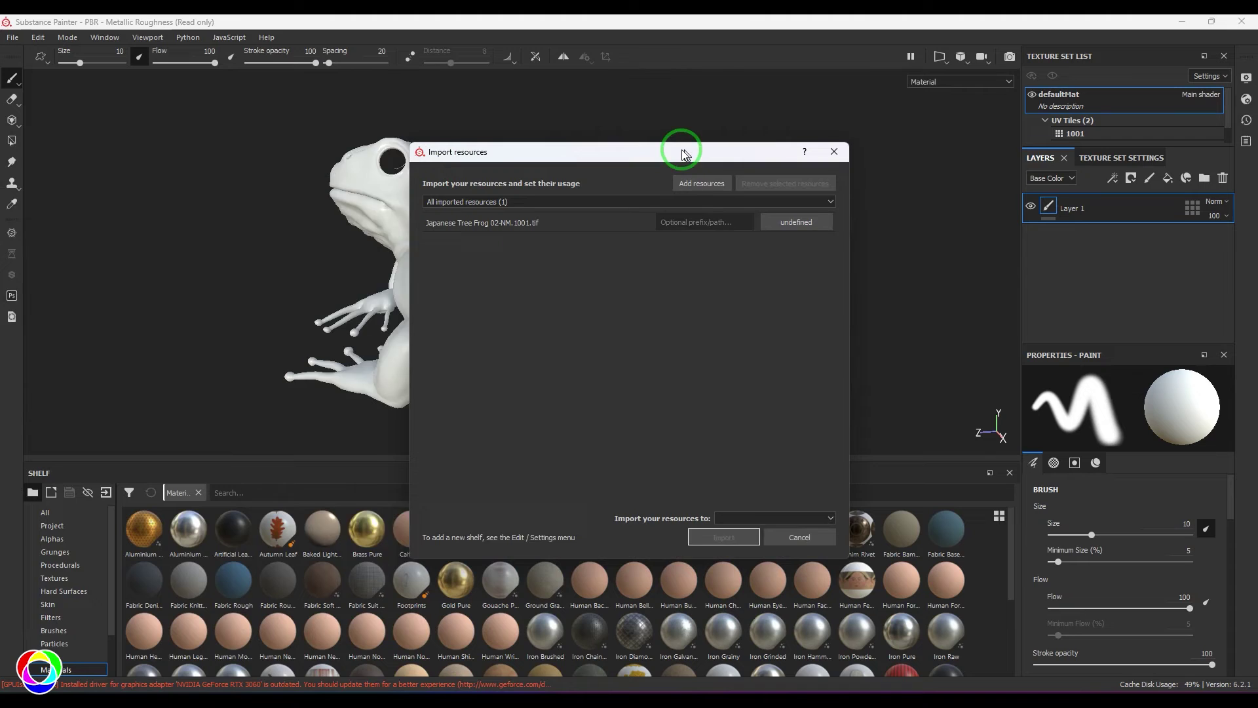
Set the image's usage to texture and its import destination to the current project
click(746, 221)
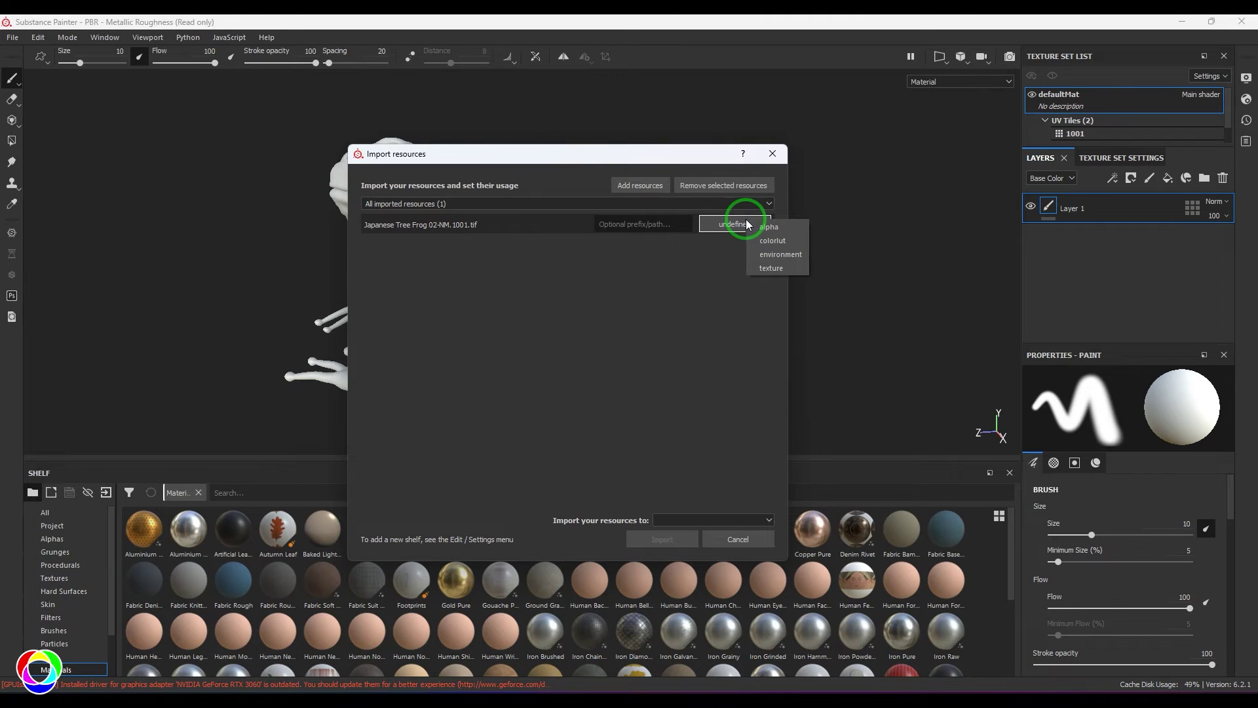
click(792, 267)
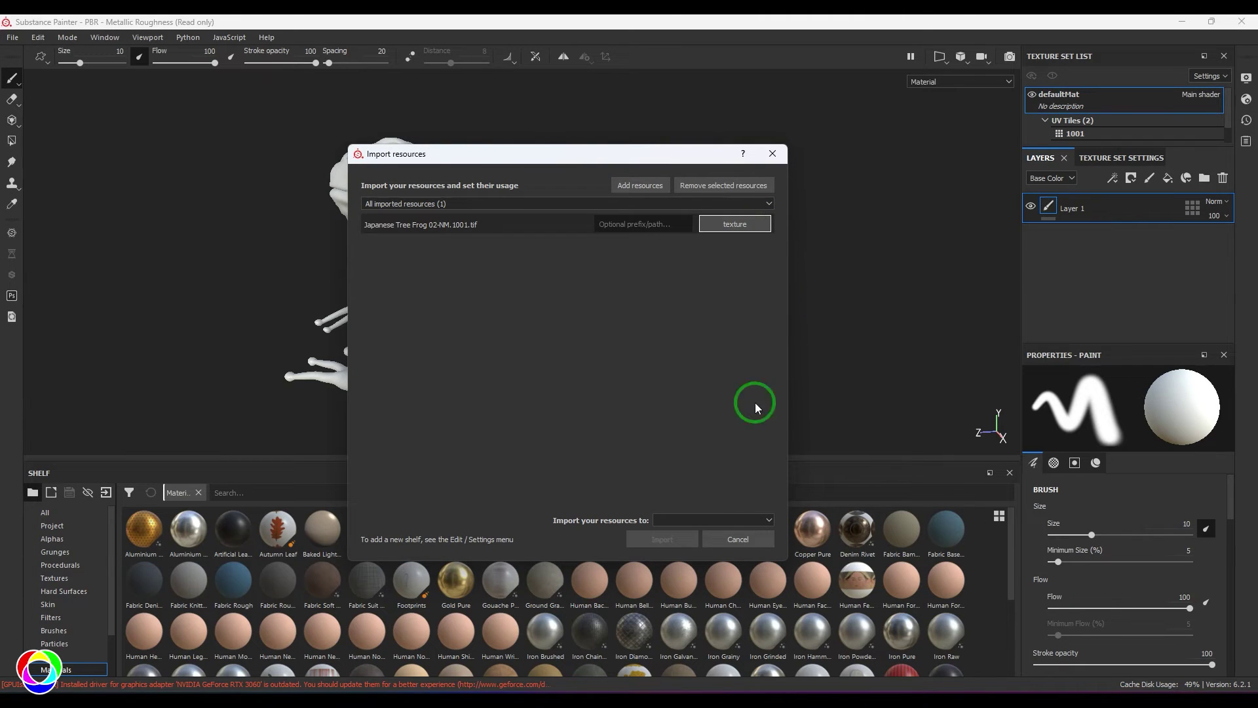
click(719, 521)
click(721, 542)
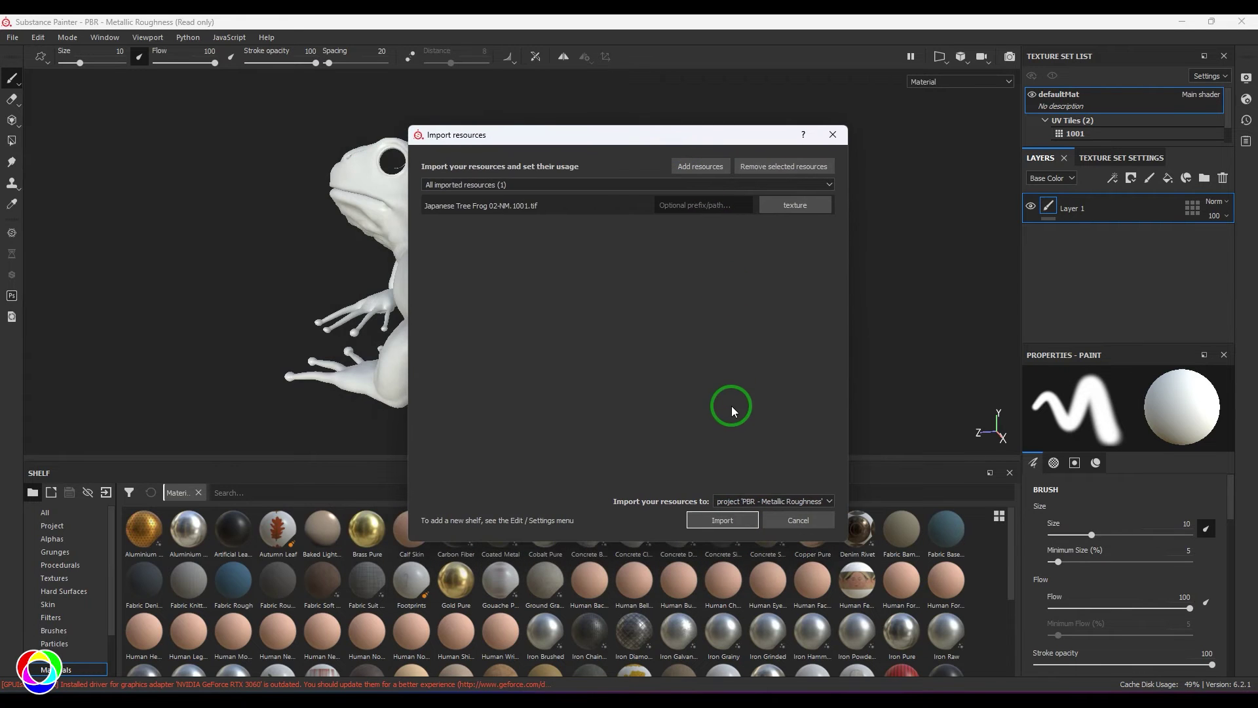
drag(654, 135, 688, 111)
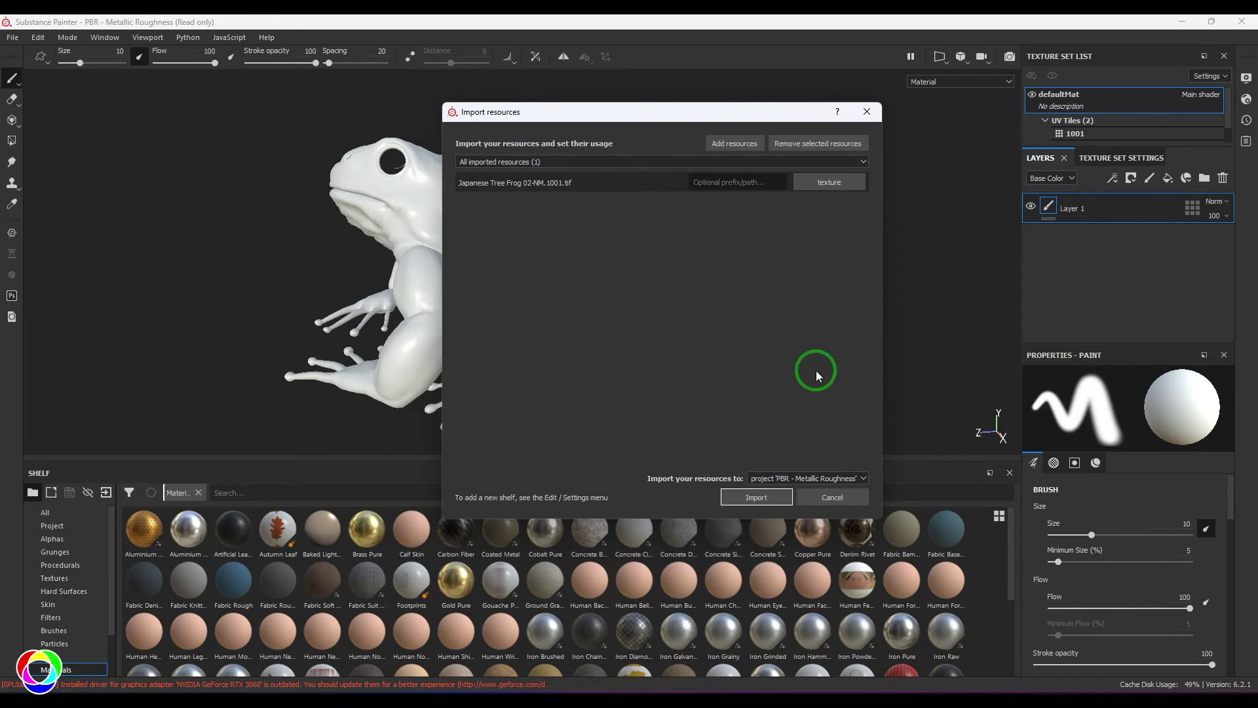
Import the NM.1001 texture and assign Japanese Tree Frog 02-NM as the Normal mesh map
click(751, 498)
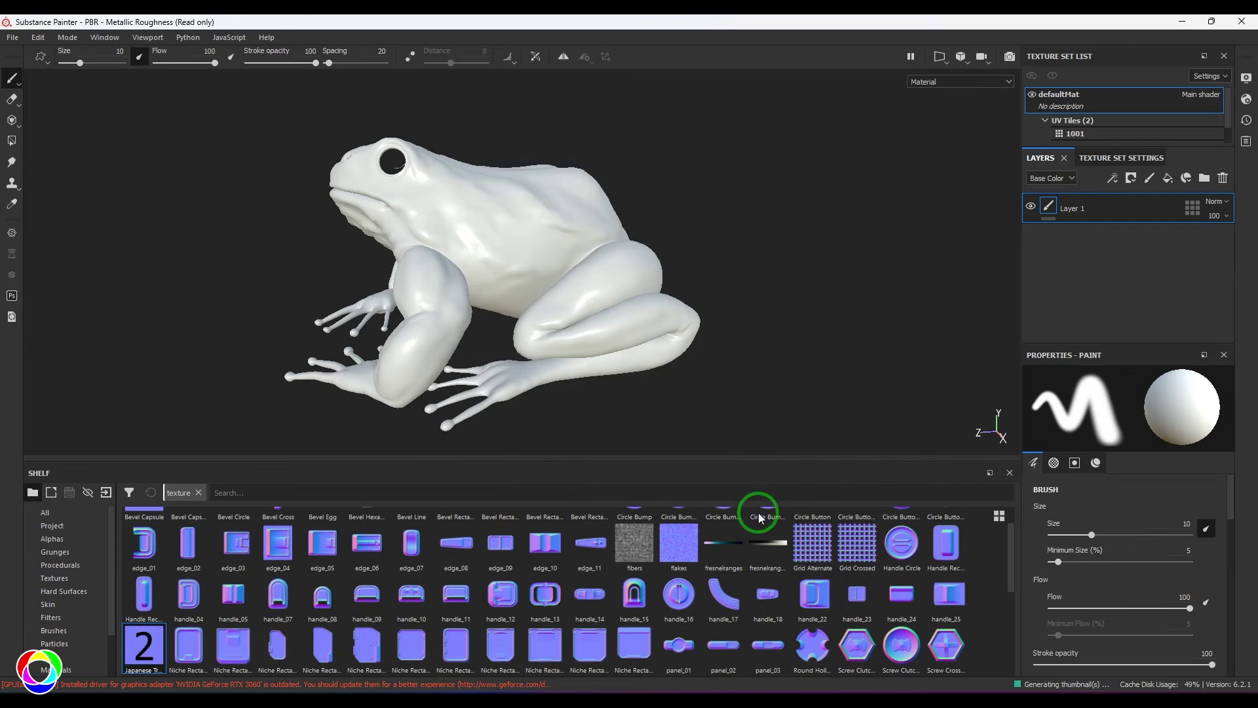
mouse_move(592, 691)
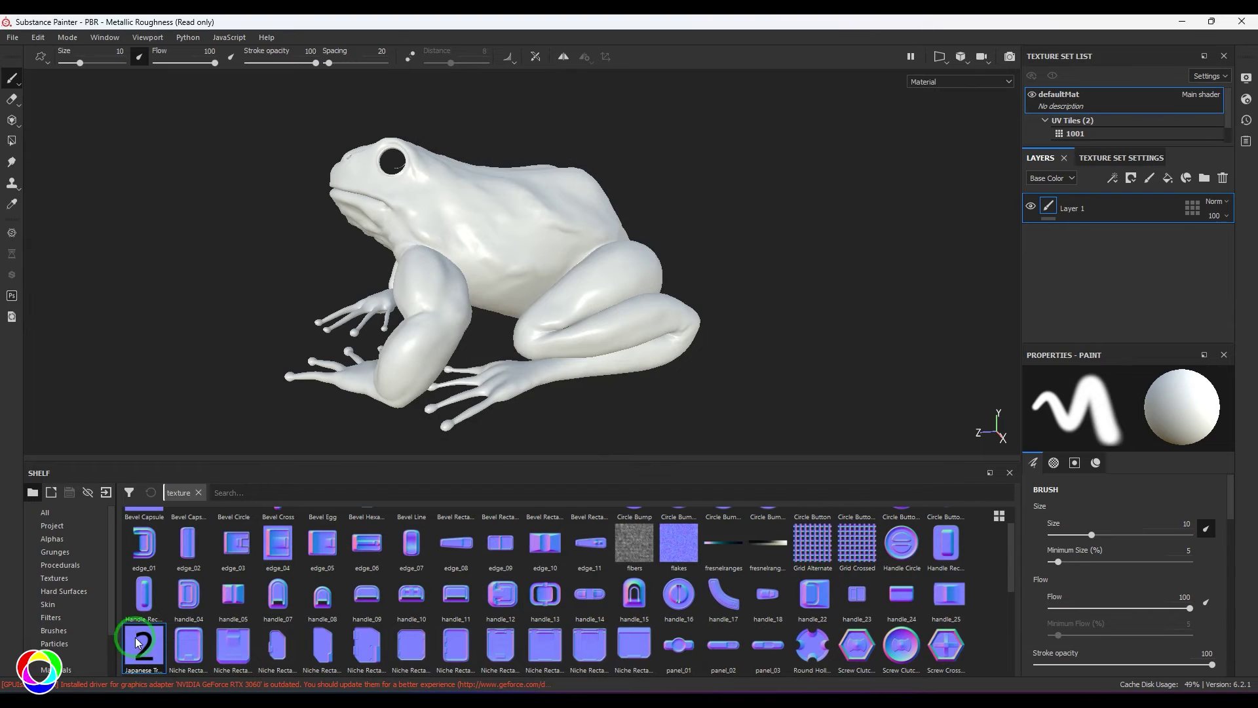
mouse_move(160, 663)
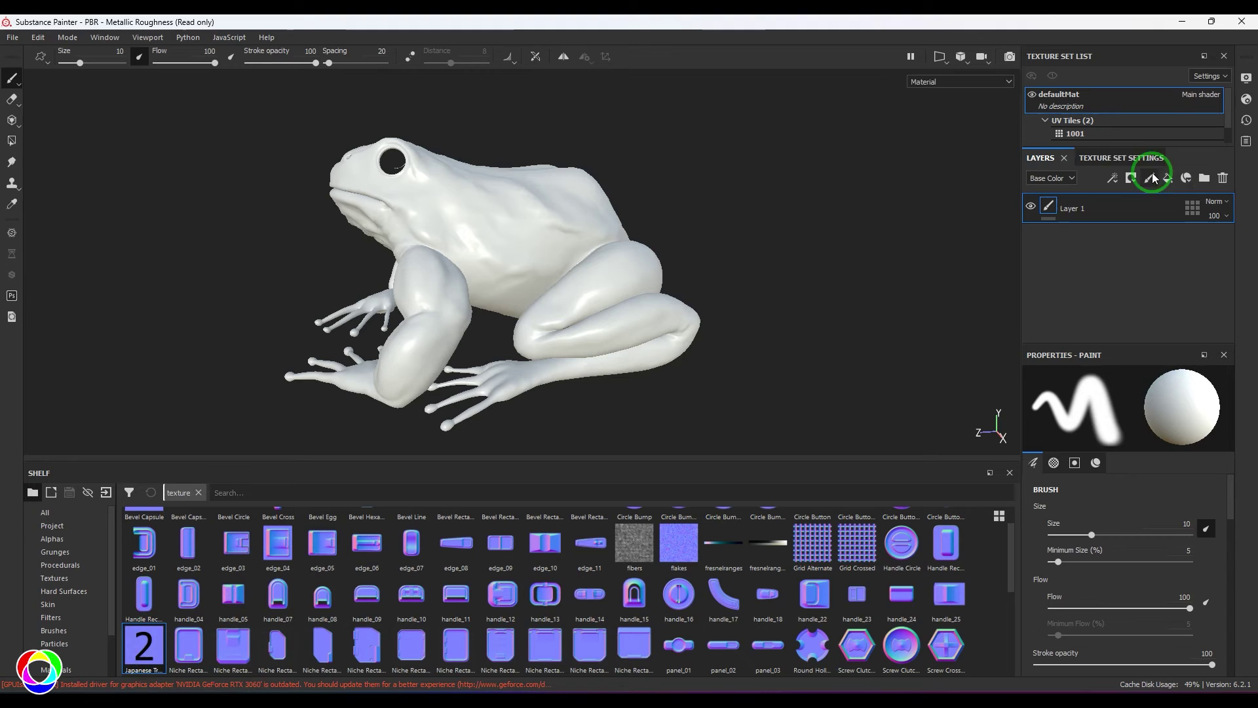
click(1131, 158)
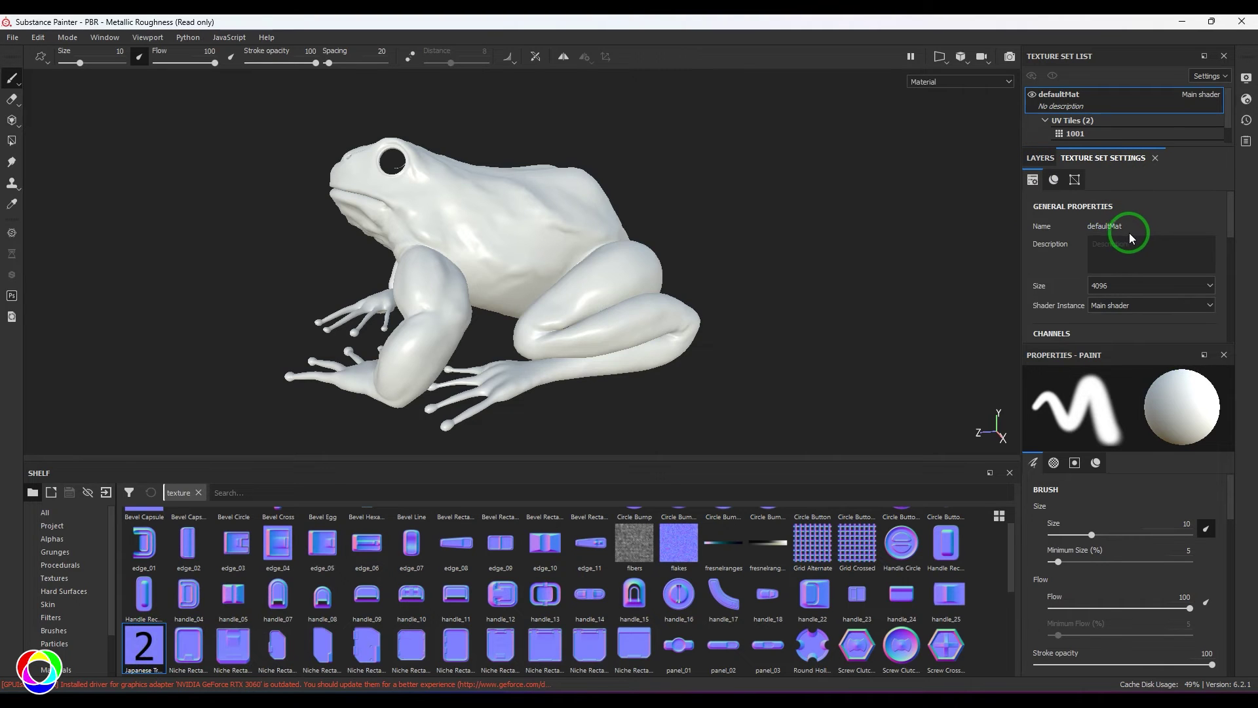
scroll(1135, 232, down, 3)
scroll(1231, 275, down, 5)
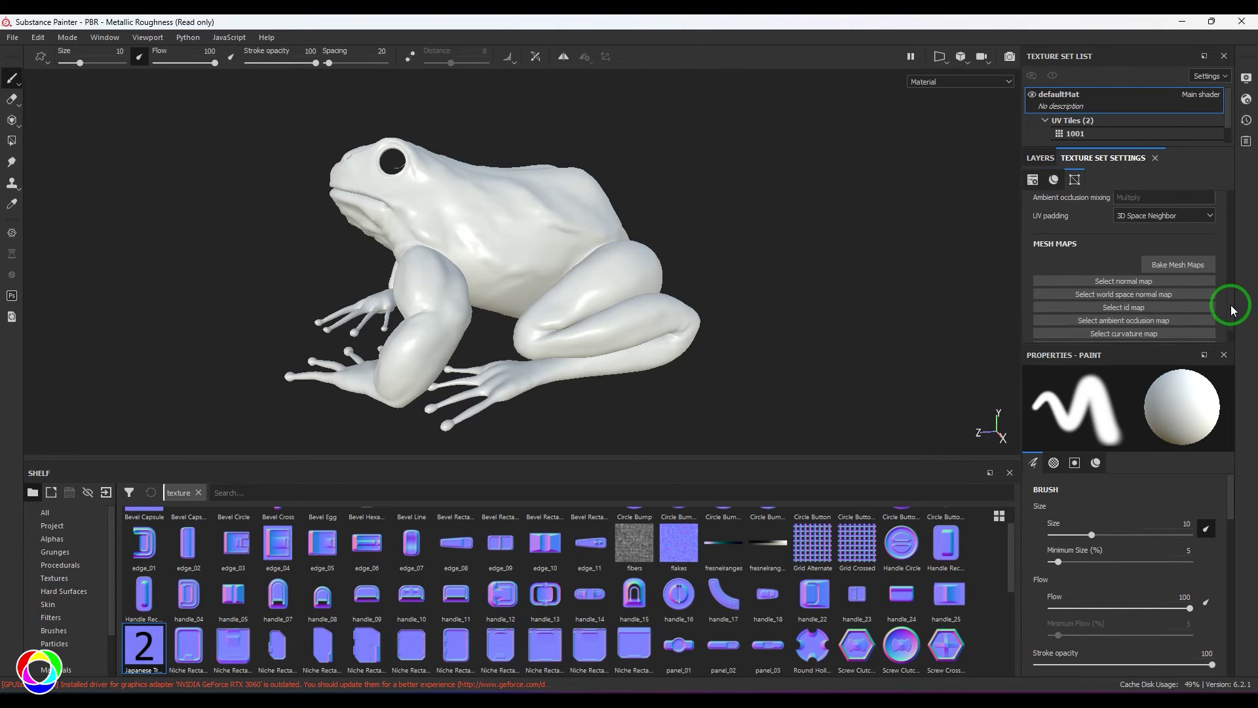
scroll(1232, 310, down, 1)
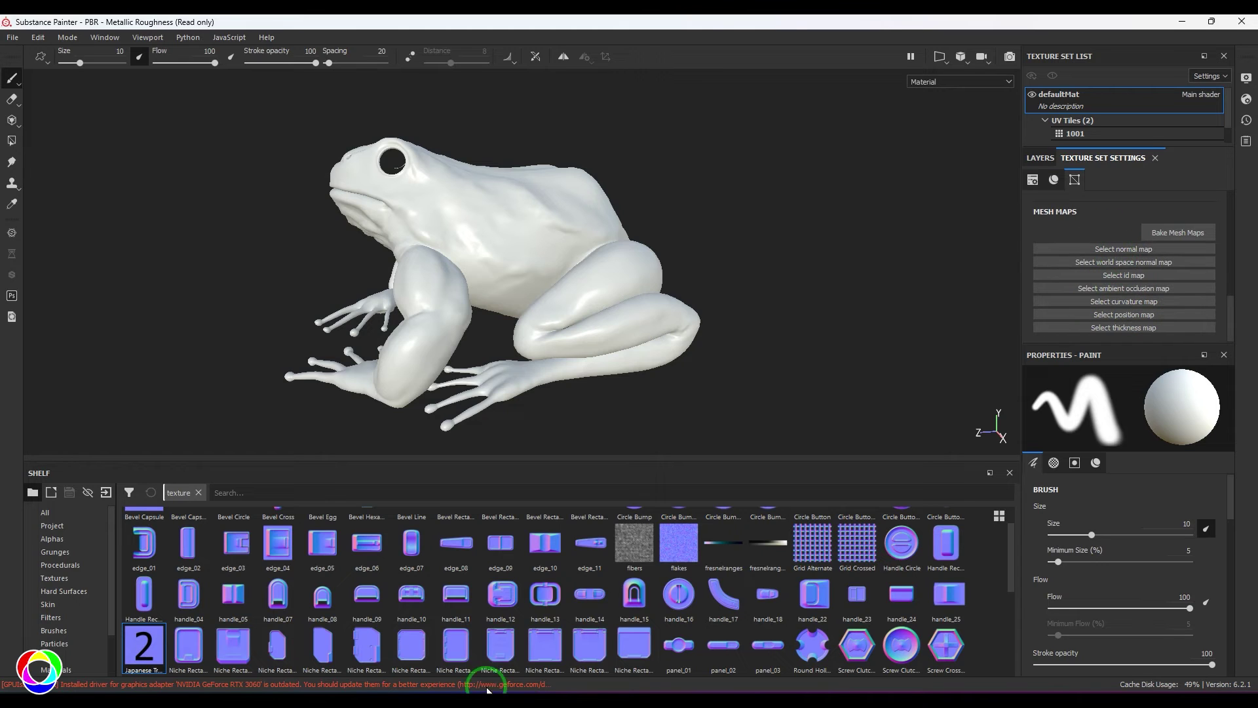
drag(144, 647, 1115, 249)
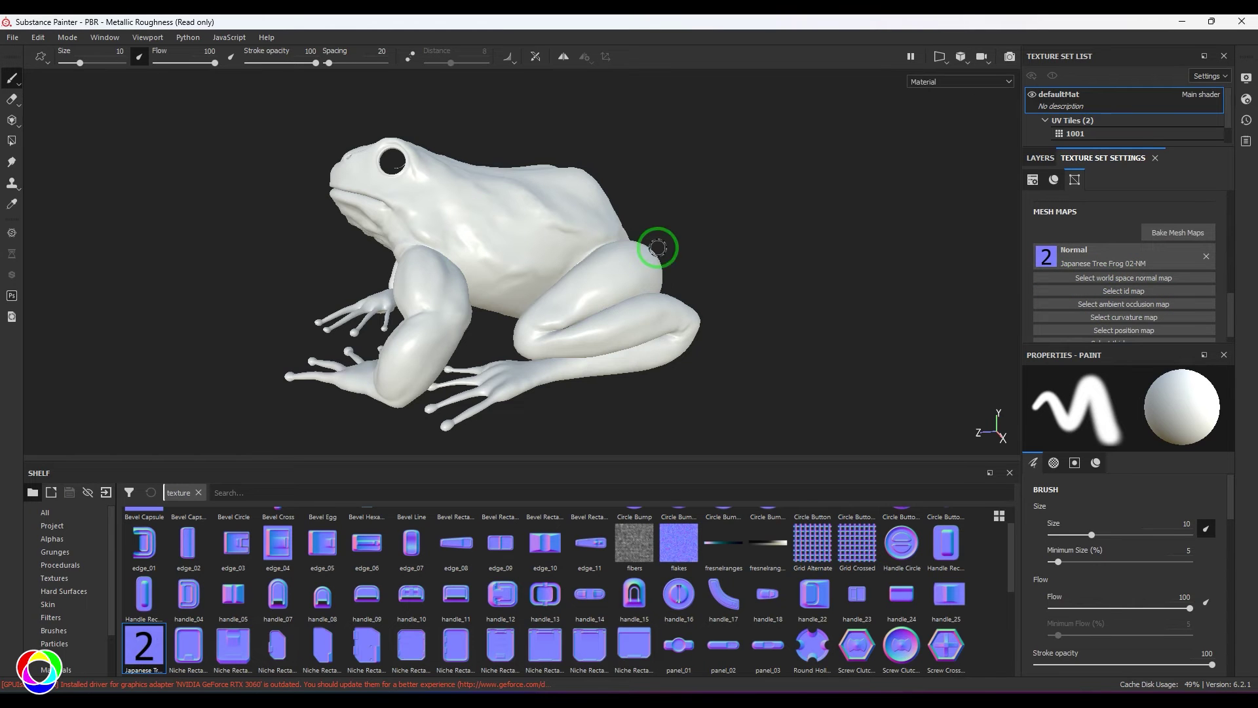
alt+drag(725, 234, 793, 247)
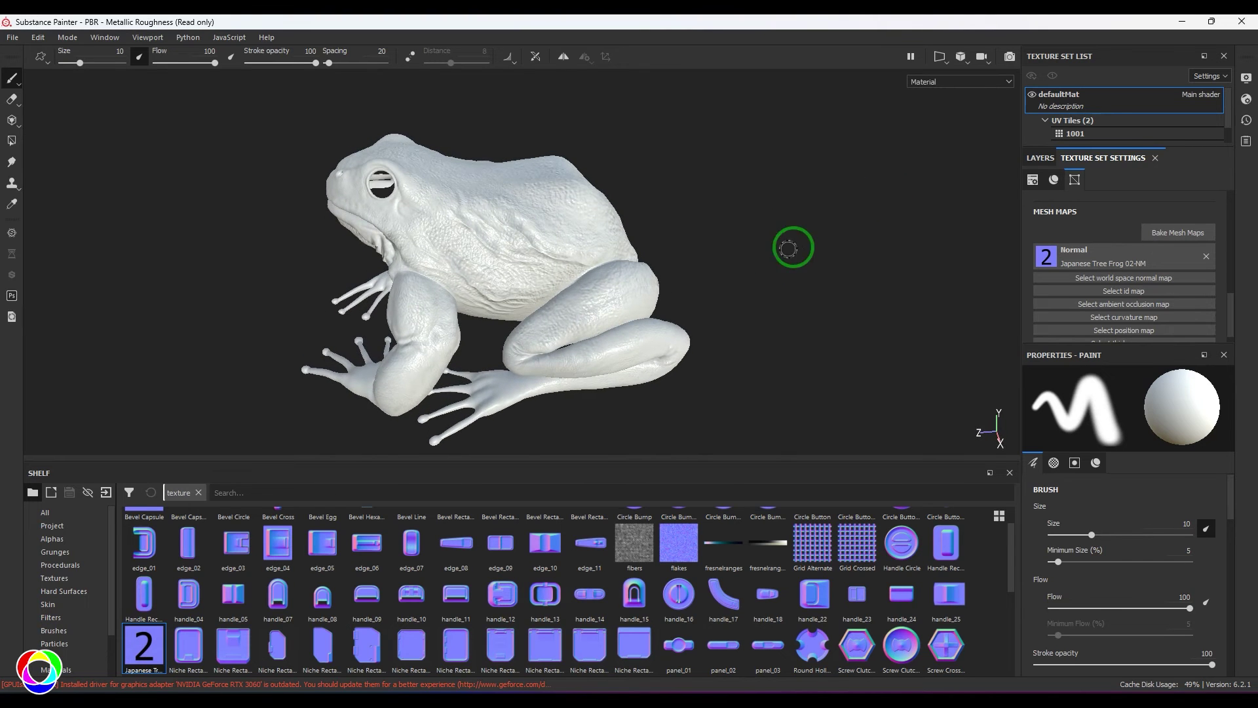
Show 3D and UV views side by side, preview the Normal channel, then return to Material
click(938, 56)
click(985, 106)
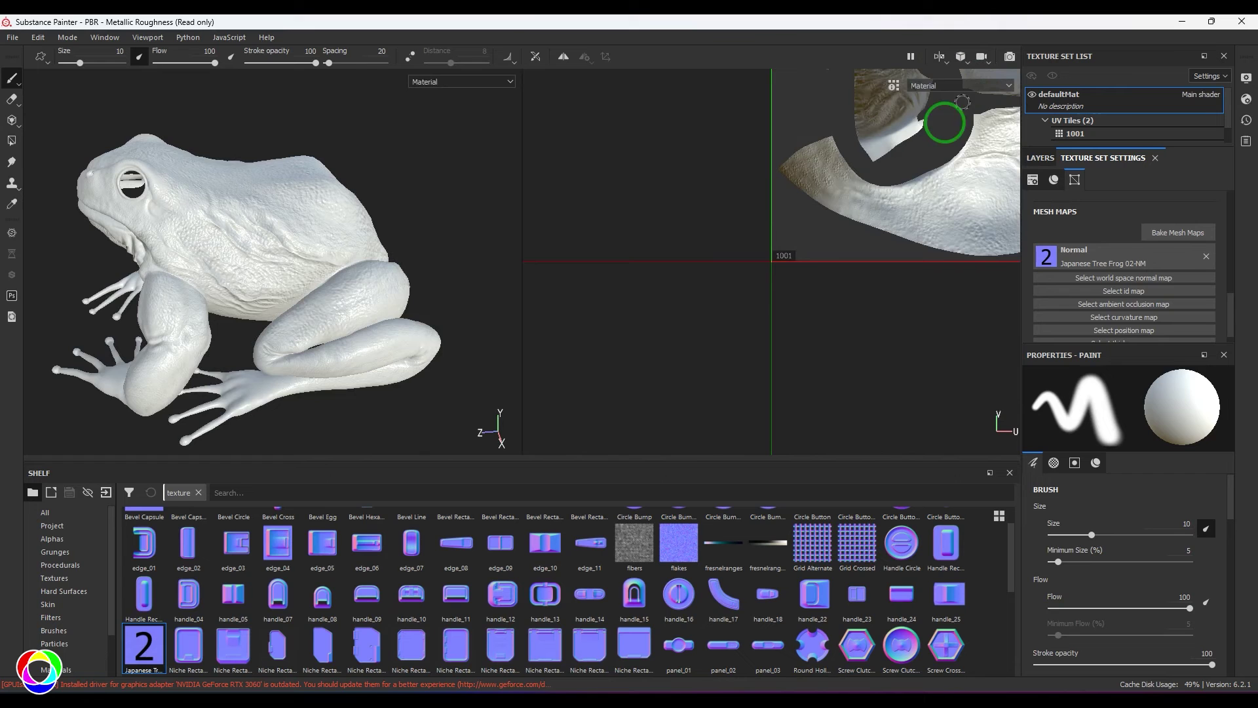
alt+right_drag(873, 306, 892, 230)
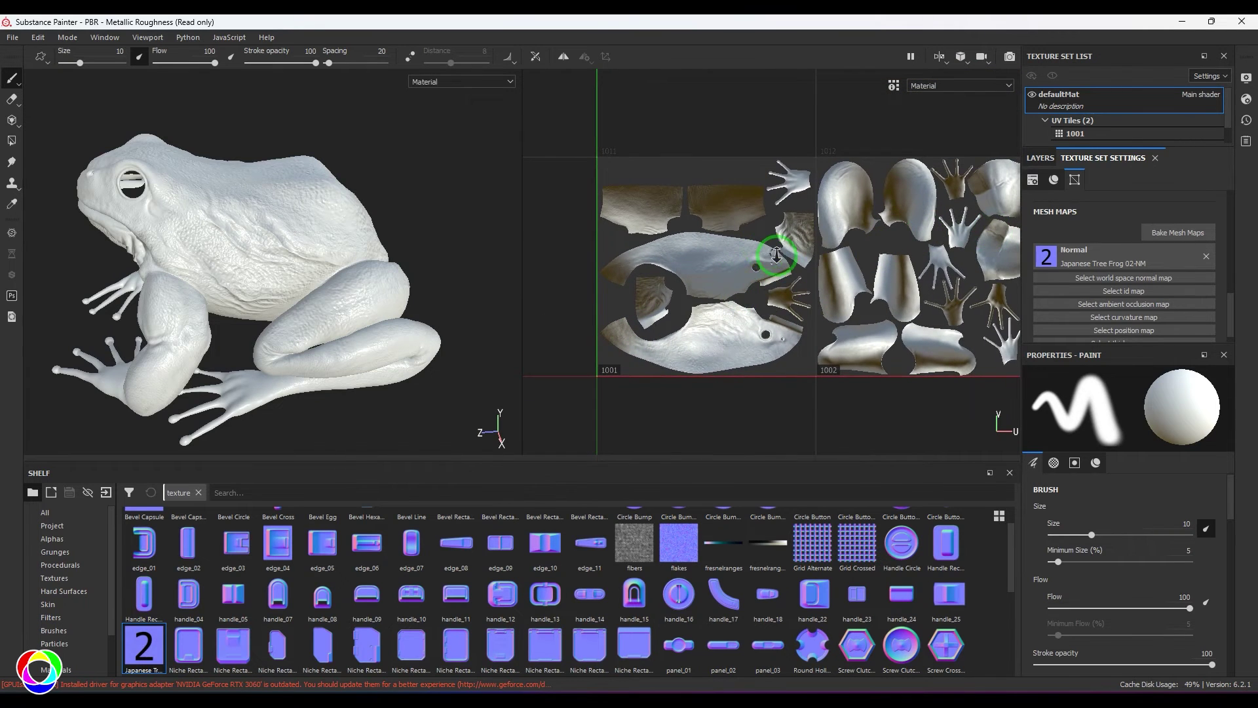
scroll(773, 267, up, 1)
click(938, 85)
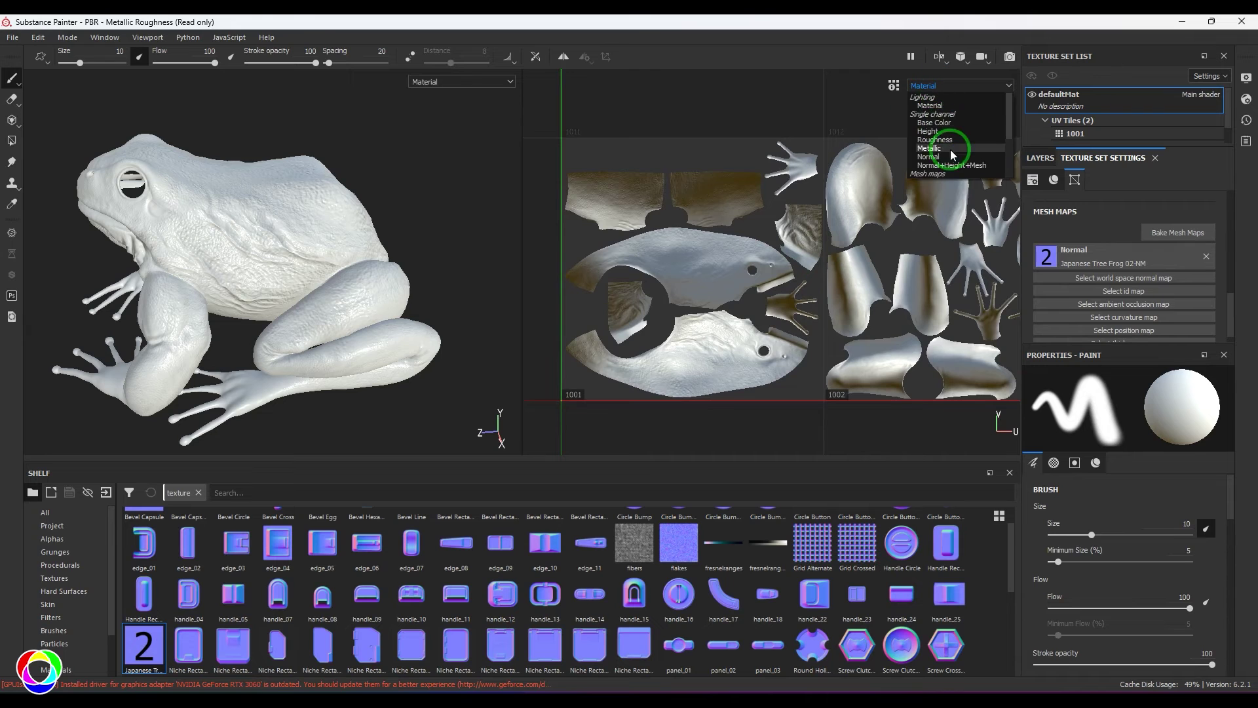
click(944, 158)
click(961, 87)
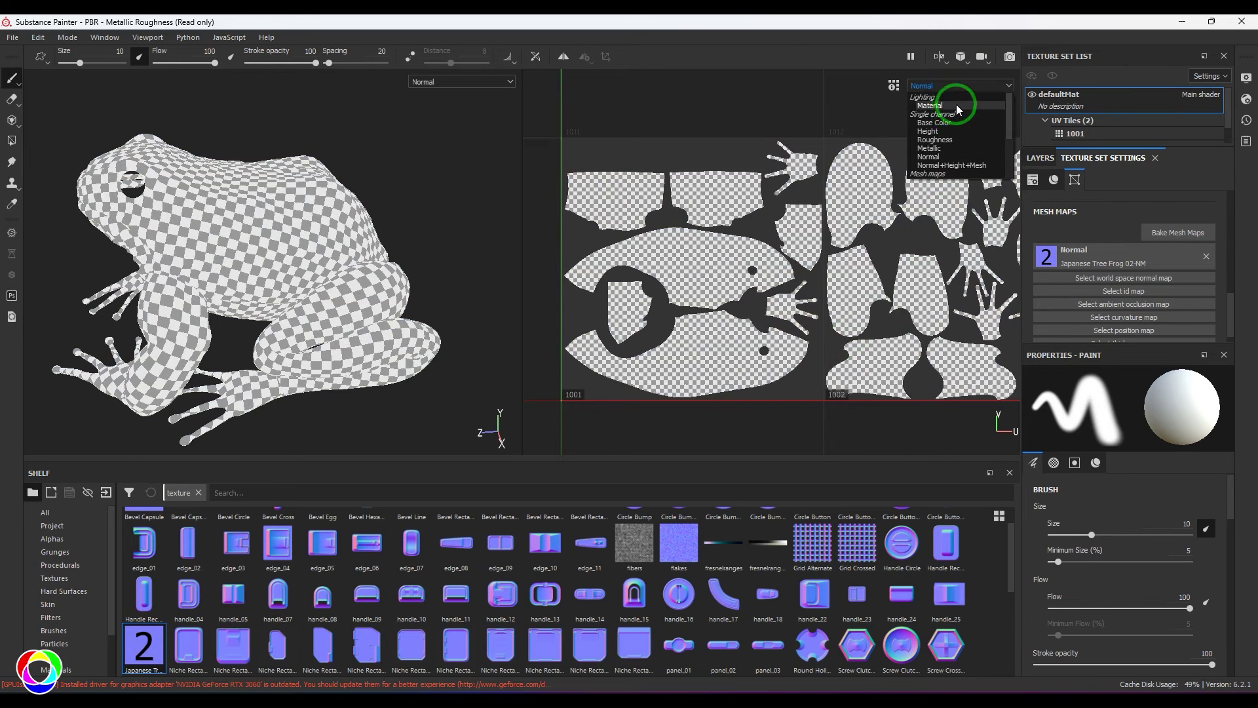
click(951, 106)
Switch the viewport to 3D only and orbit the frog
click(942, 58)
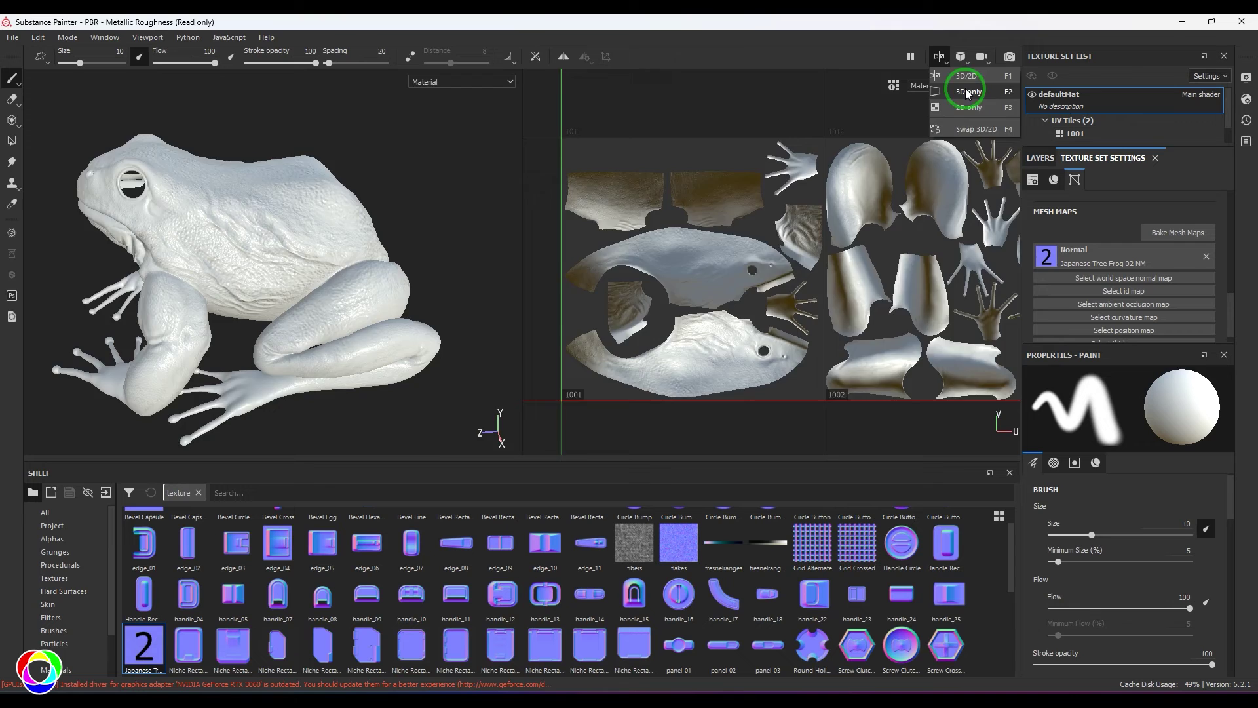
click(966, 93)
mouse_move(727, 284)
alt+mouse_down()
mouse_move(710, 300)
mouse_move(735, 284)
alt+mouse_up()
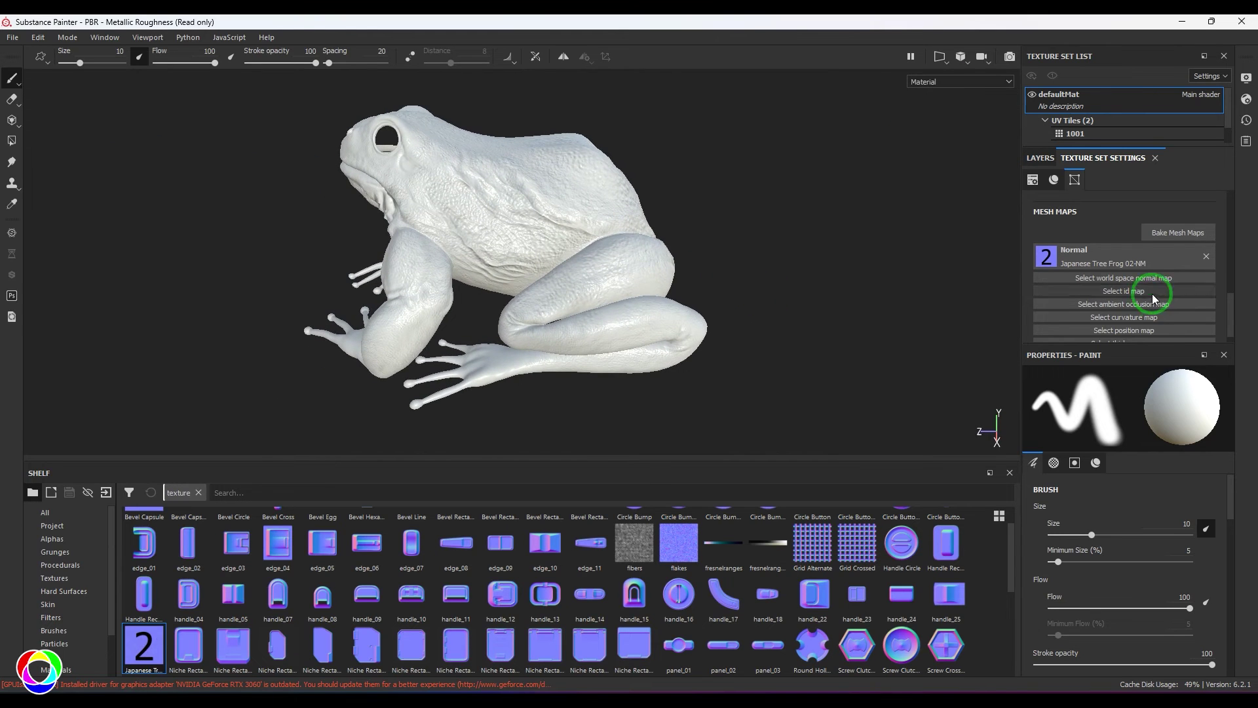
Set the bake output size to 4096 and exclude the Normal baker
click(1175, 235)
click(659, 162)
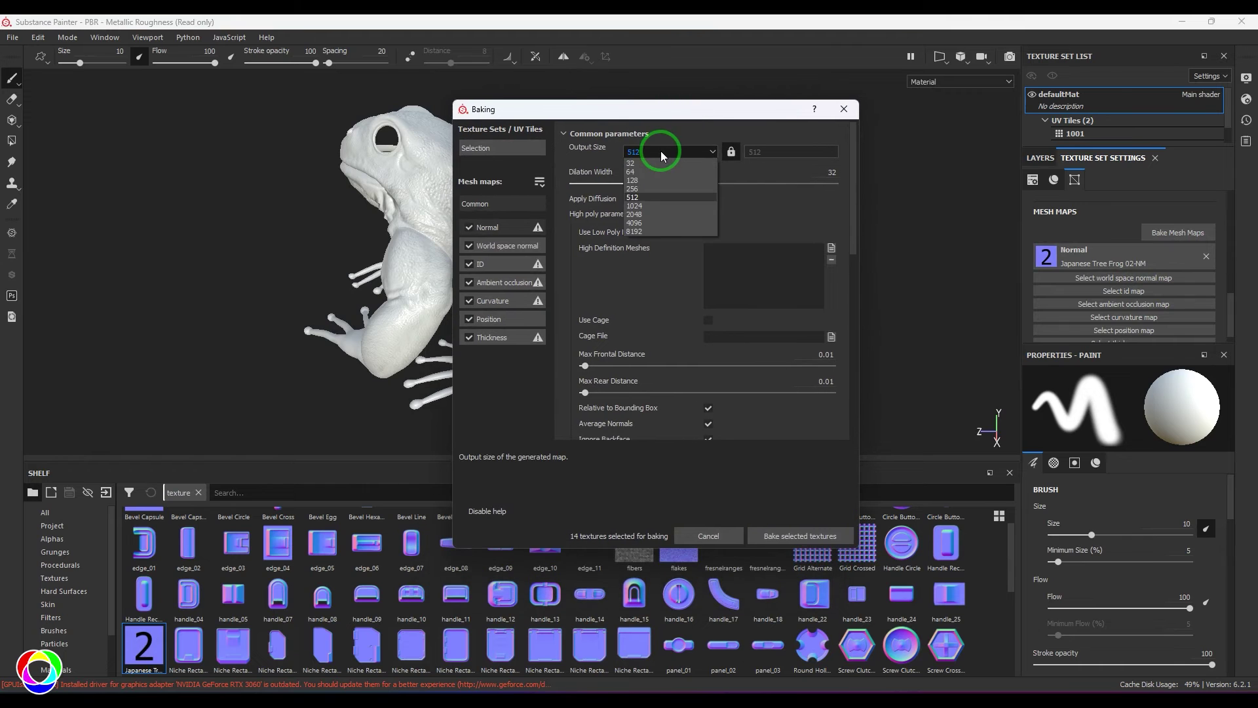
click(654, 220)
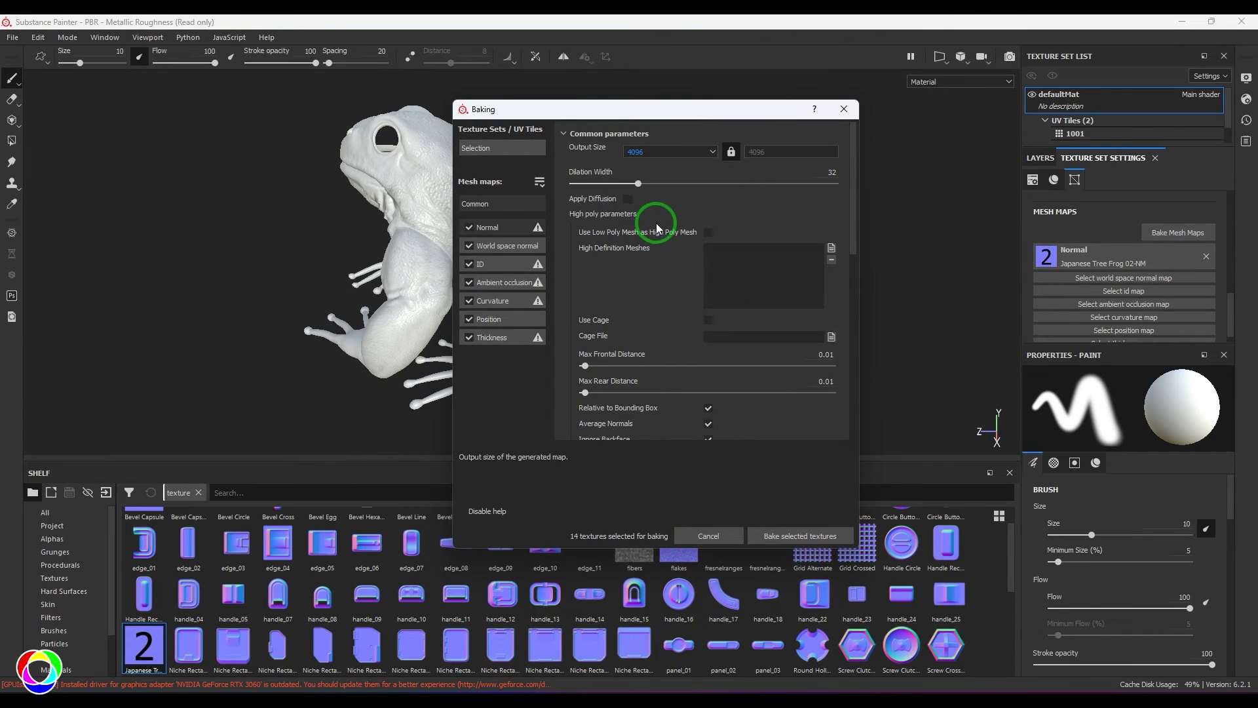
click(486, 227)
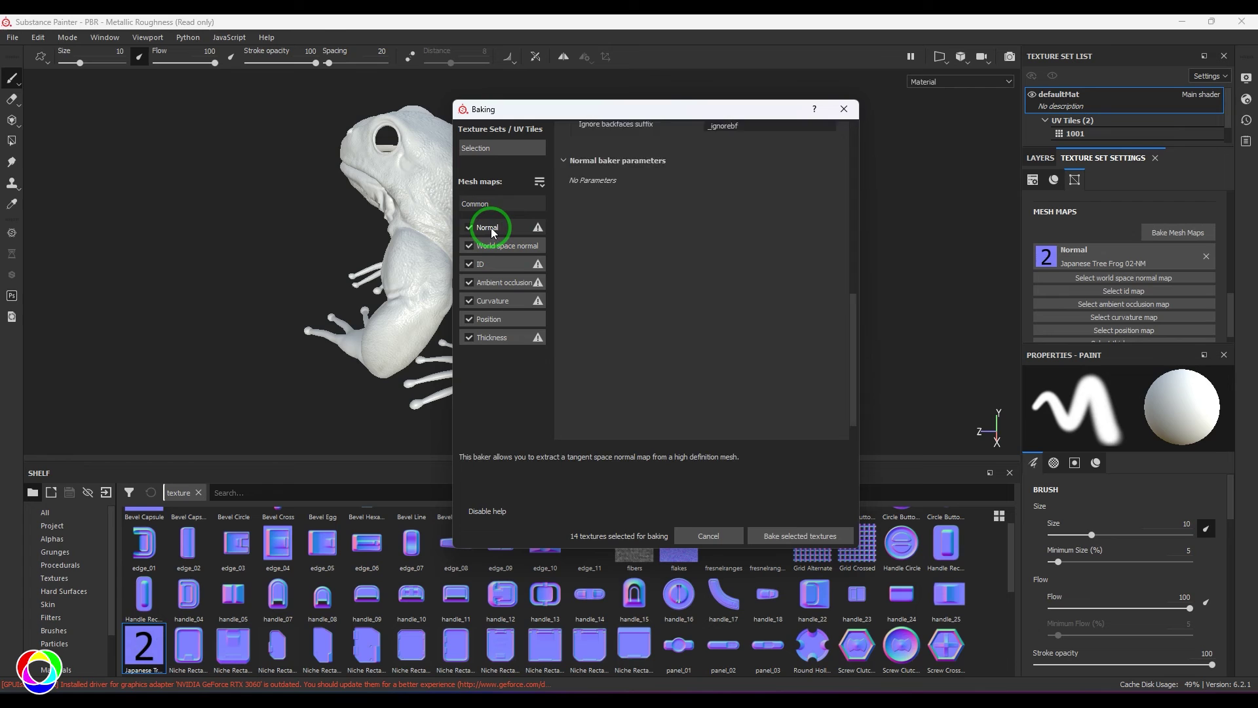
click(469, 228)
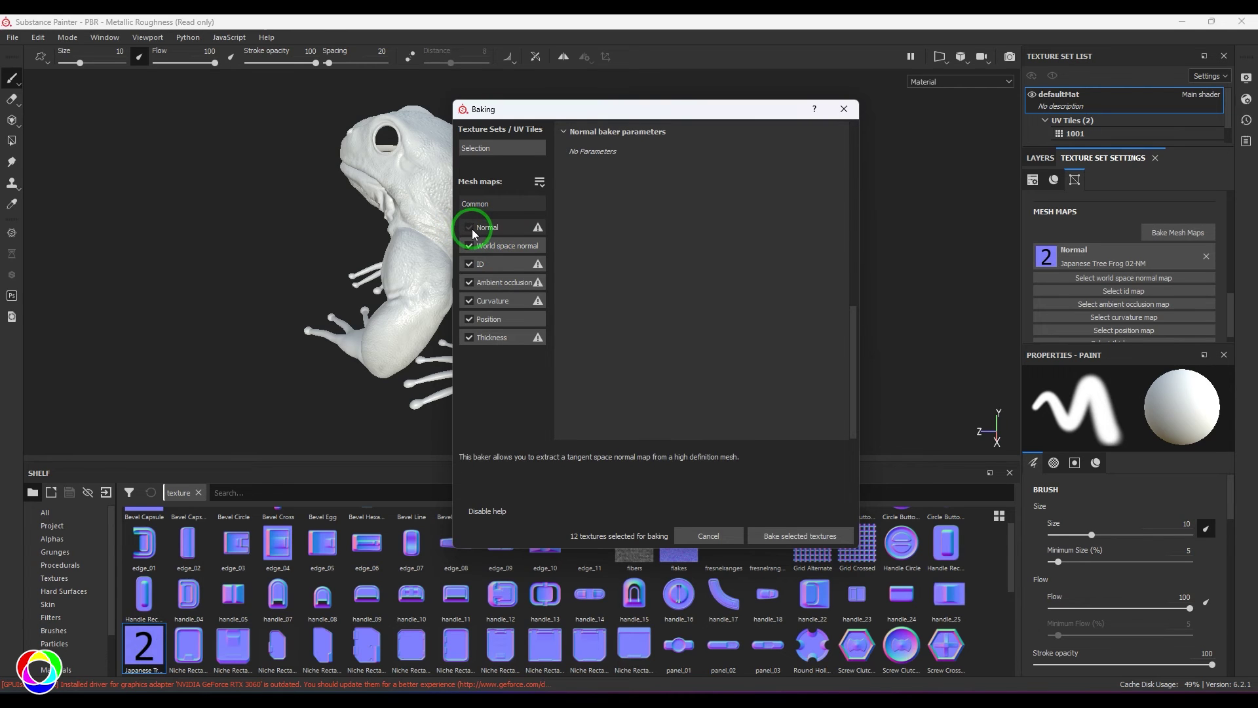
Set Curvature method to Generate from Normal Map and bake the selected mesh maps
click(501, 301)
click(675, 147)
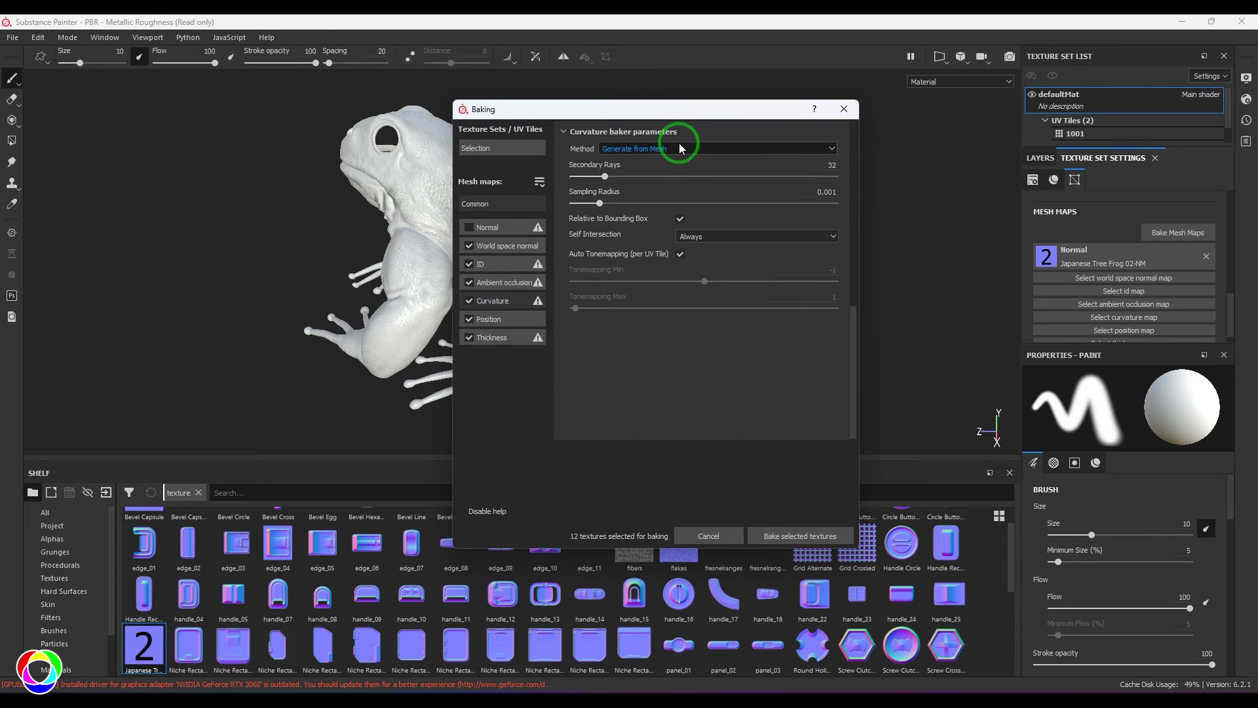
click(680, 147)
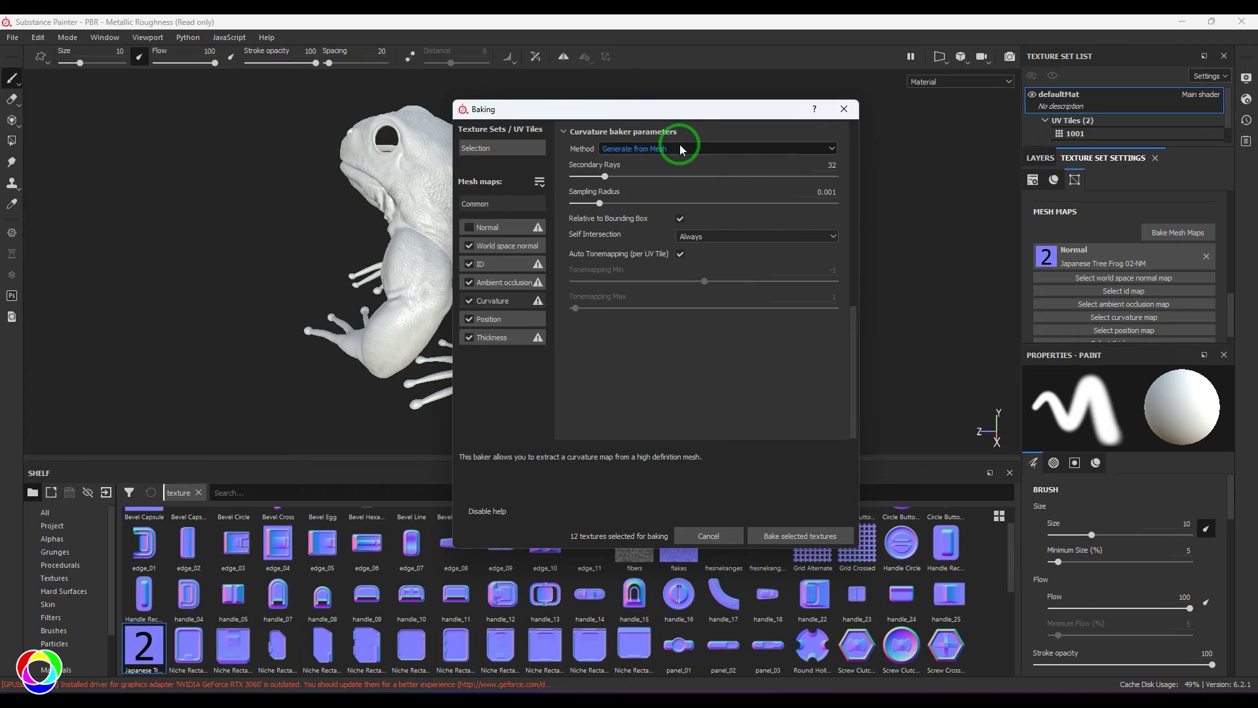
click(680, 149)
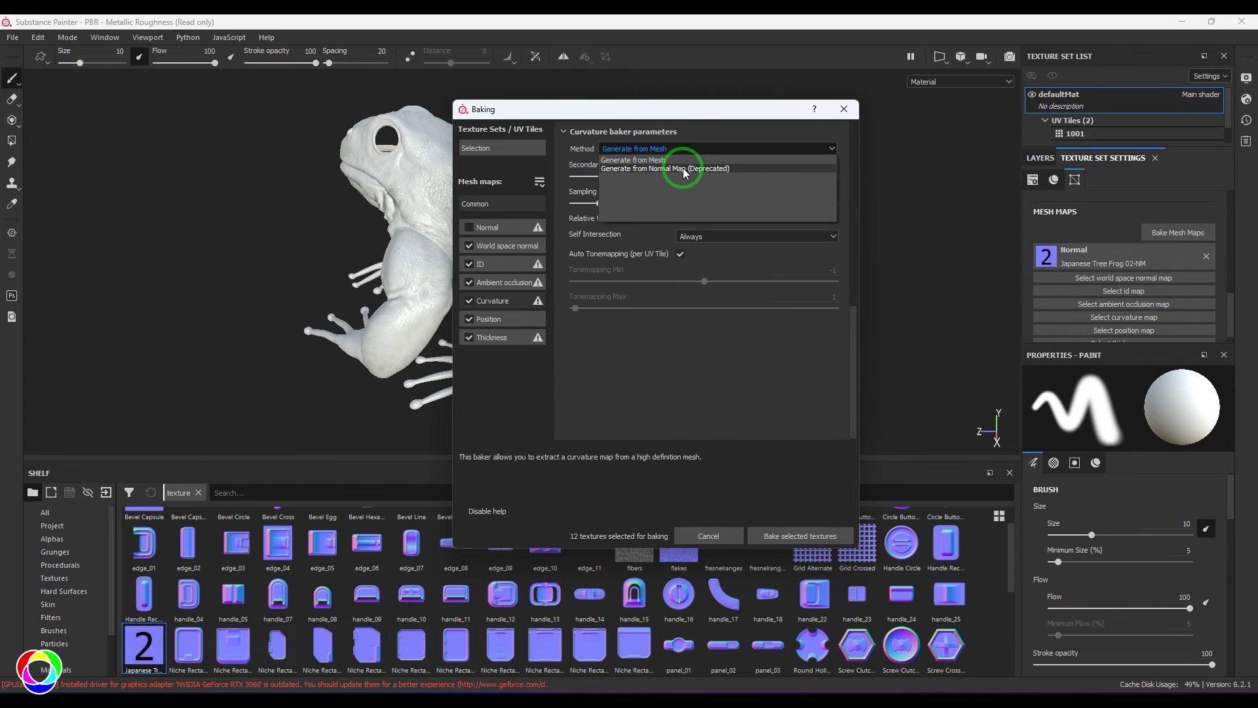
click(683, 168)
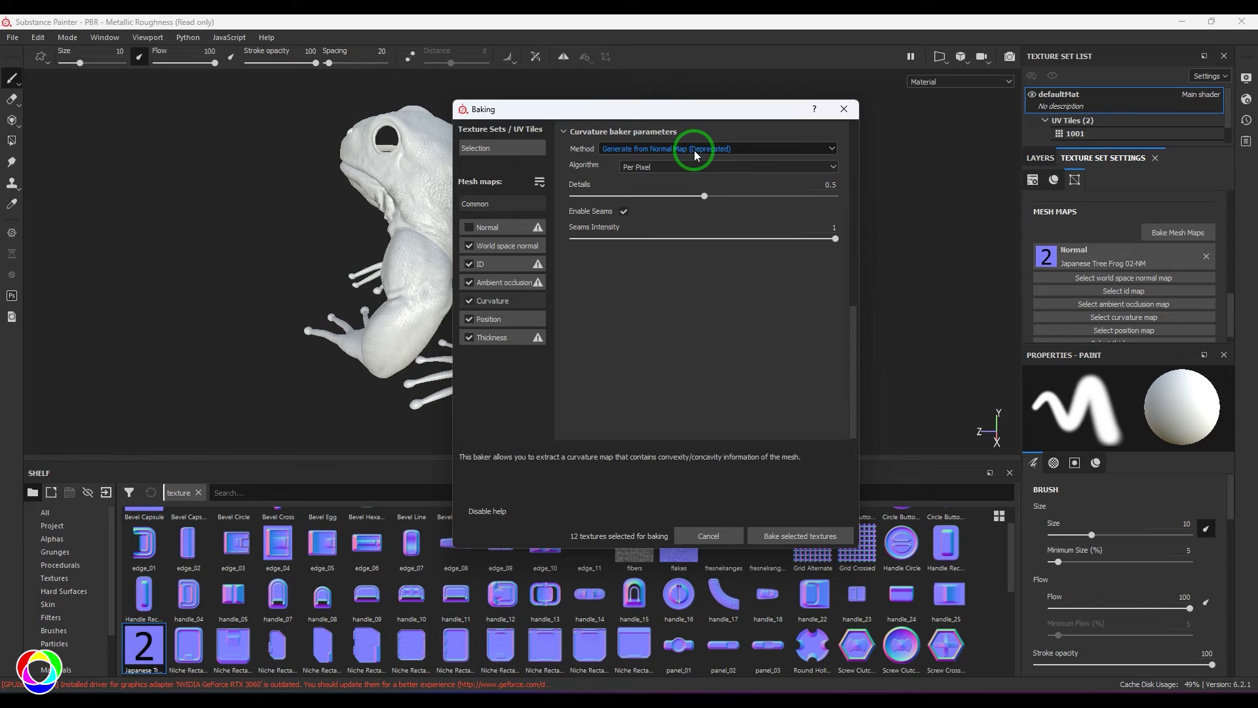
drag(702, 110, 818, 86)
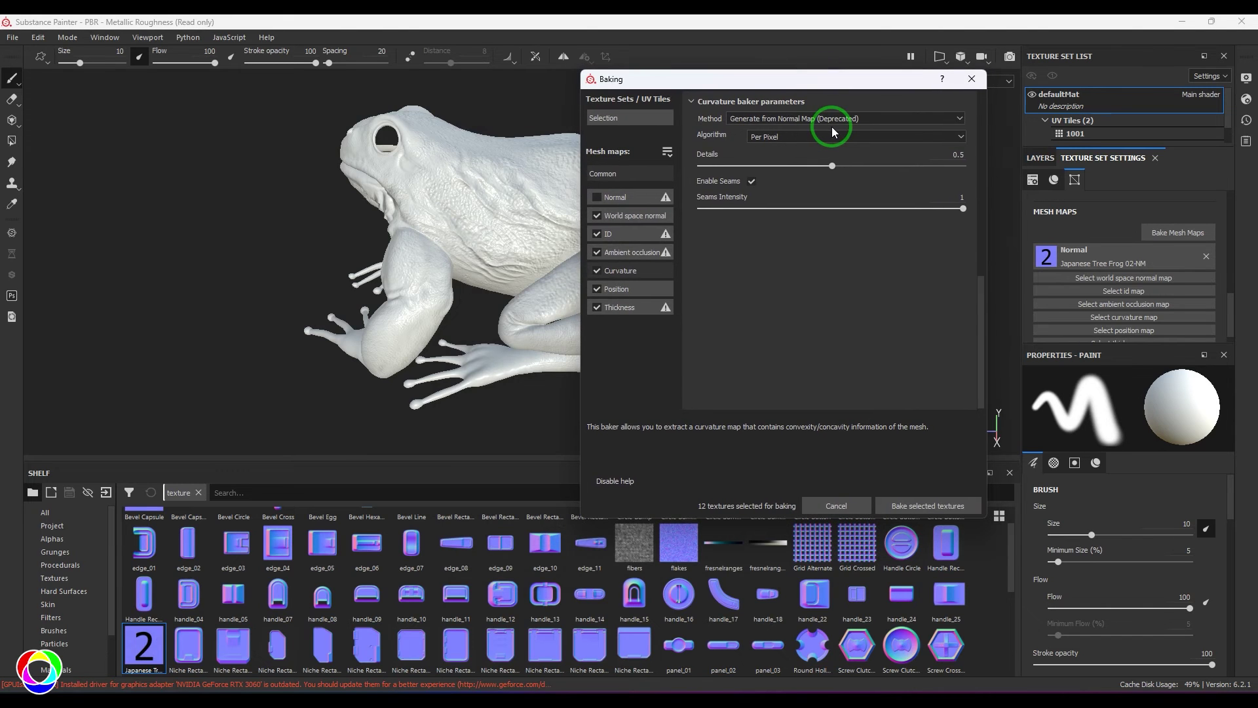
click(924, 508)
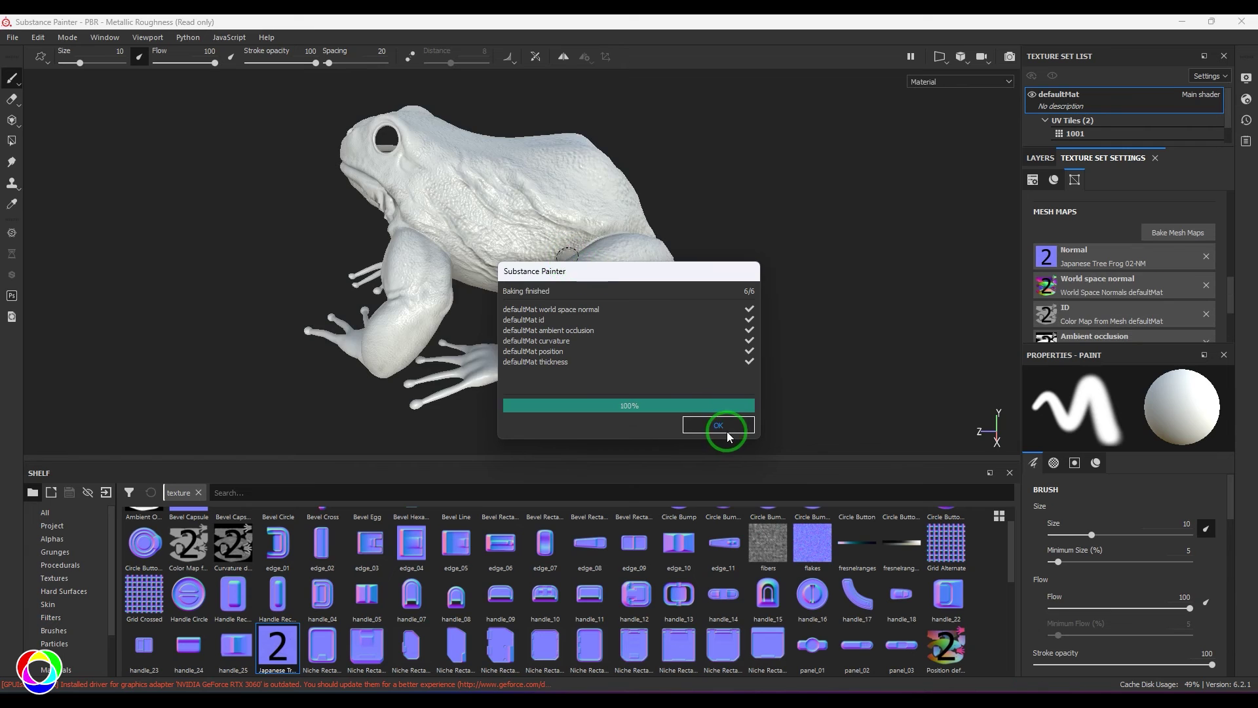
Dismiss the bake report and preview the baked maps on the frog through Curvature
click(721, 426)
alt+drag(788, 295, 820, 356)
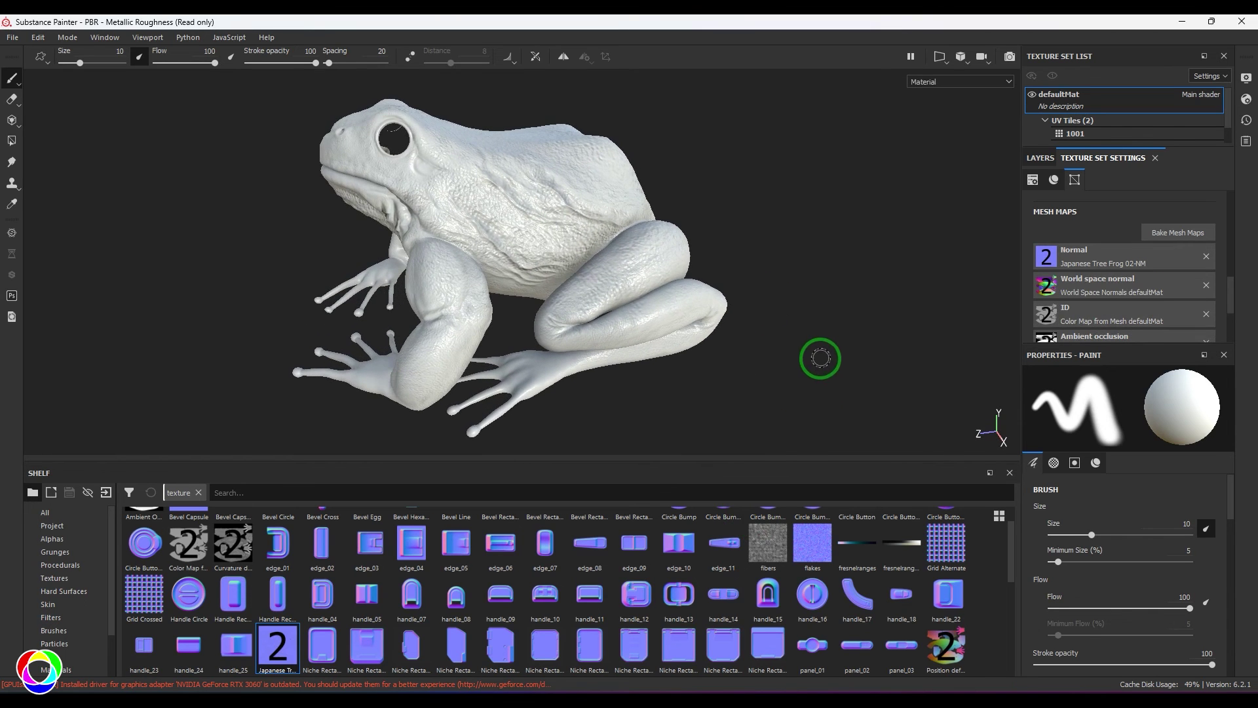
key(b)
key(b)
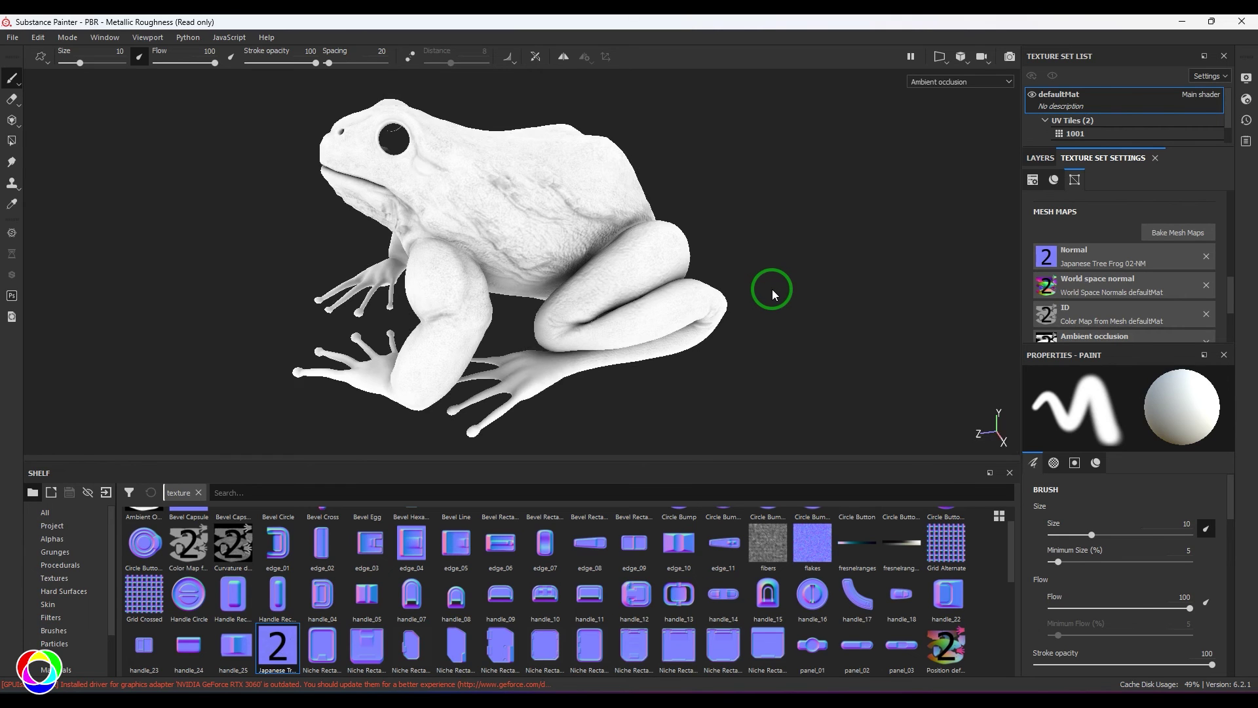
key(b)
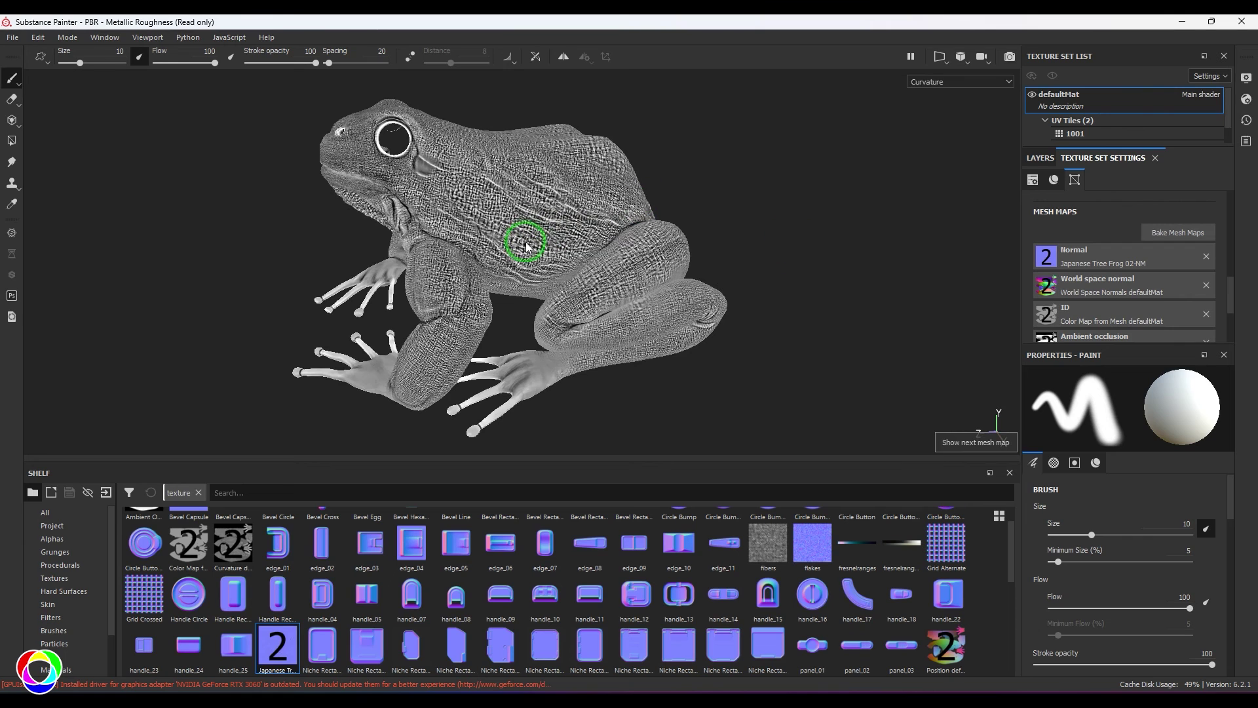
Preview the Position, Thickness, Normal and World space normal maps, then return to the material view
scroll(560, 284, down, 1)
scroll(509, 249, up, 3)
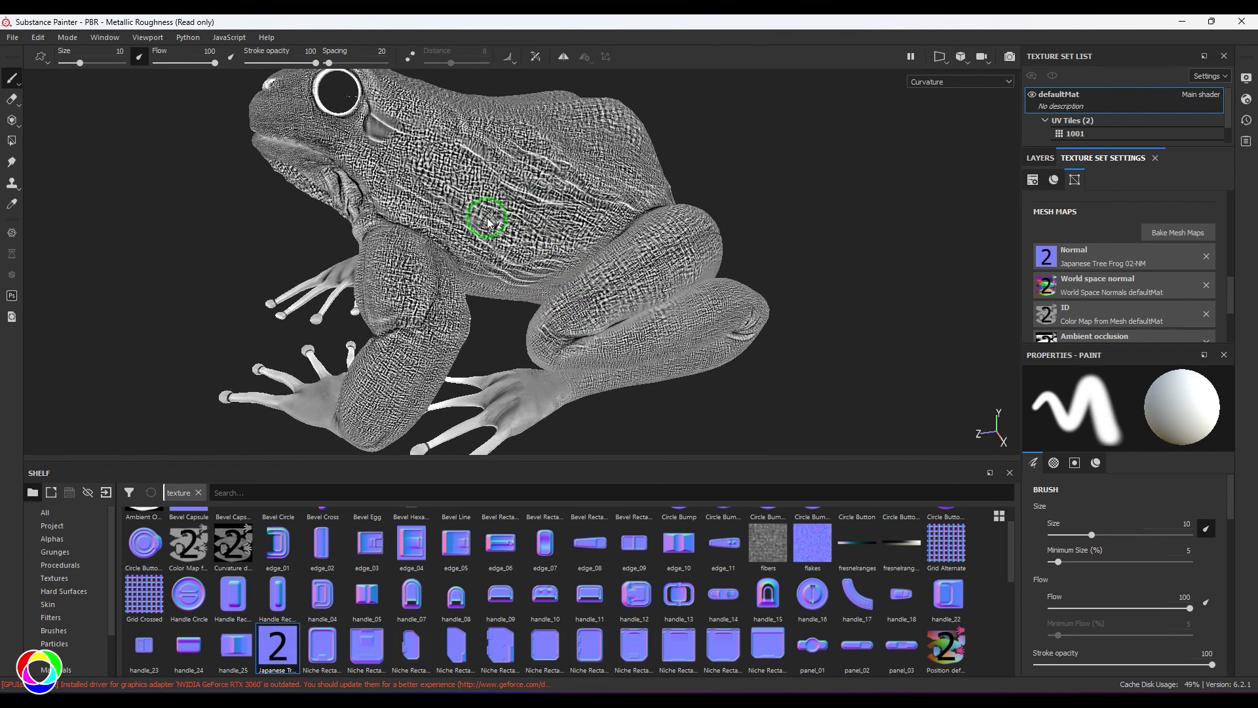
scroll(623, 305, down, 3)
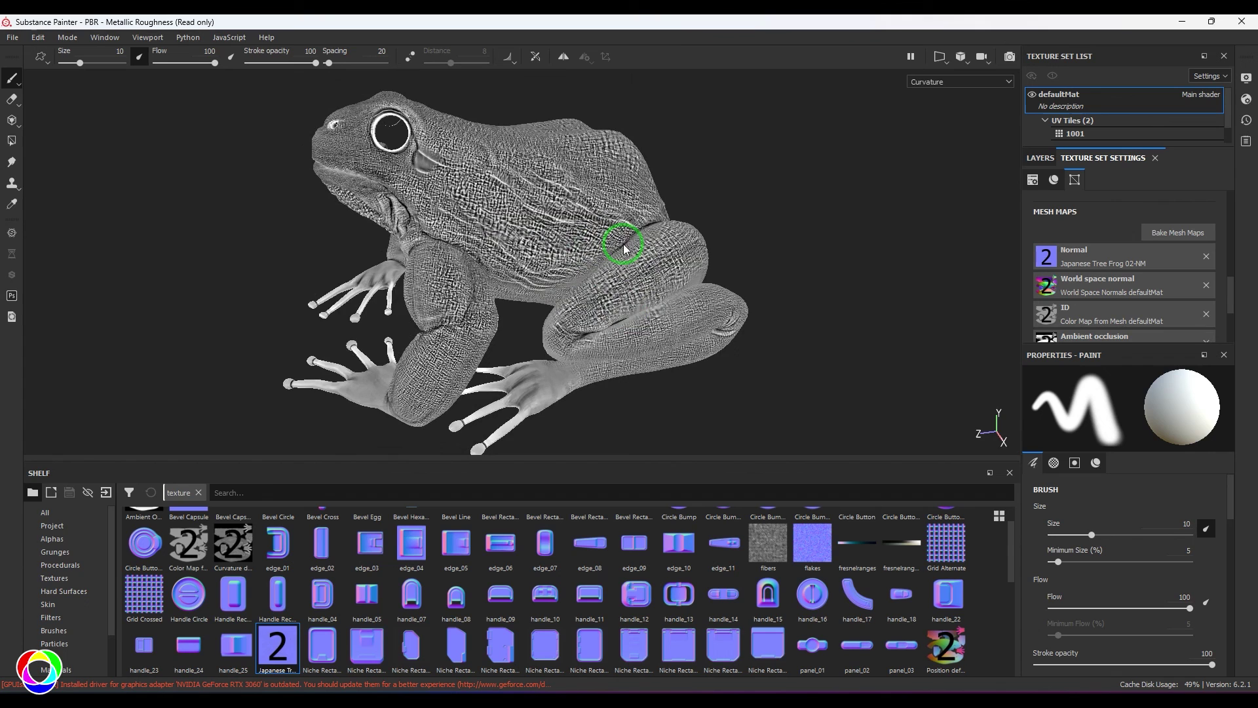
key(b)
key(b)
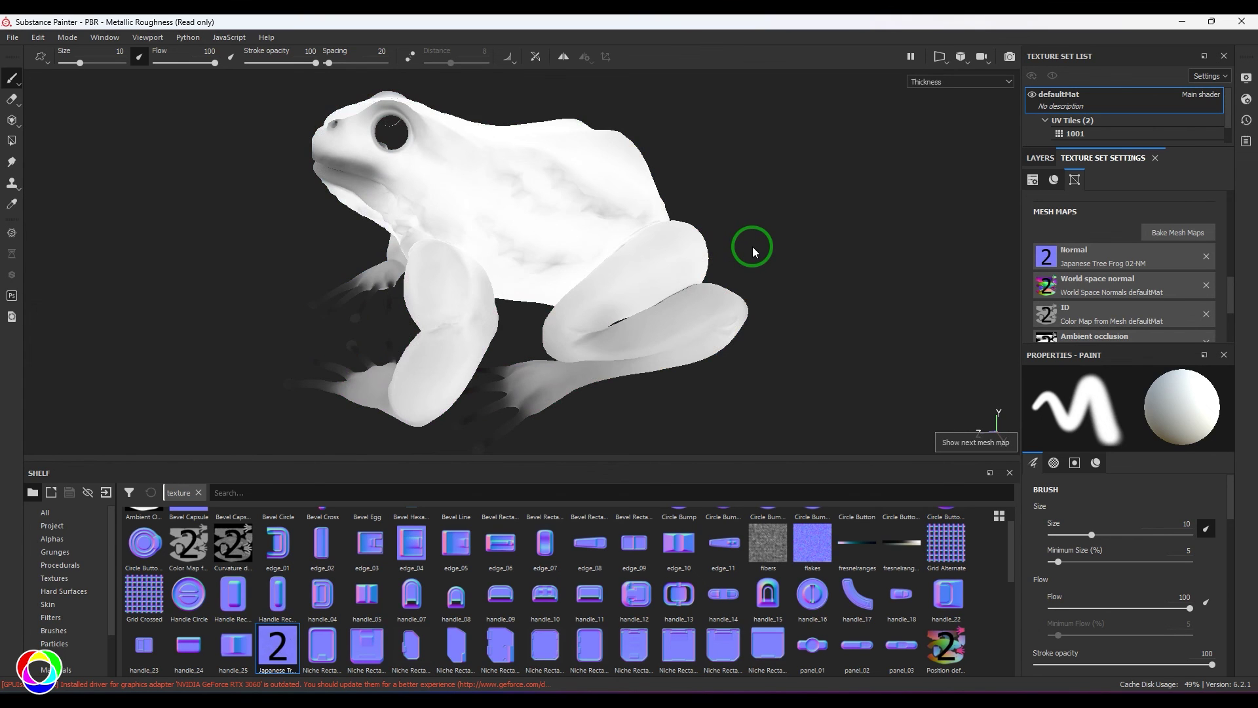
key(b)
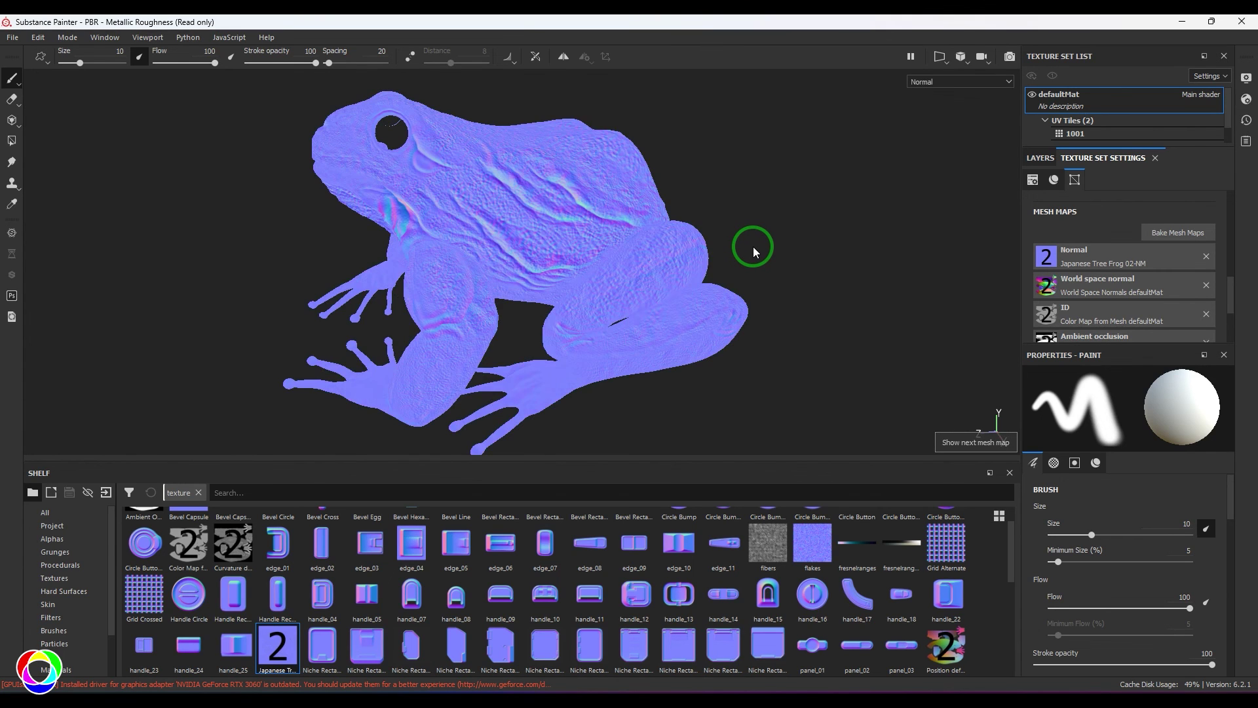
key(b)
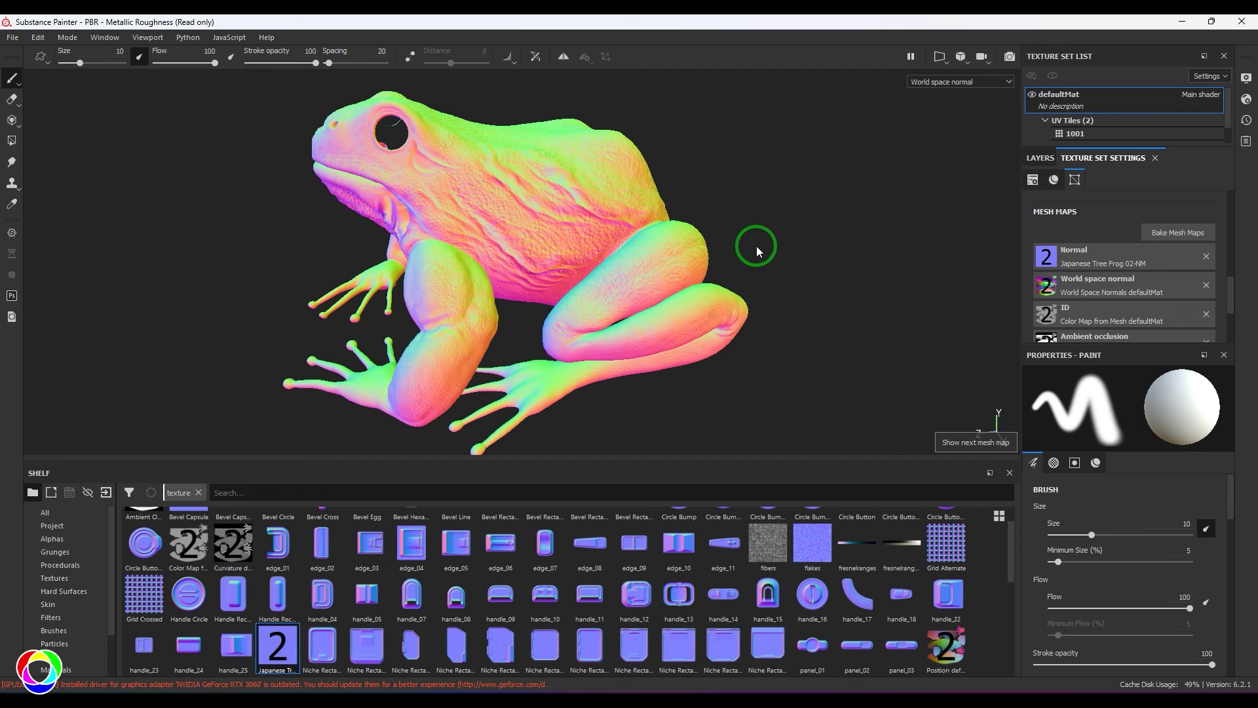
key(m)
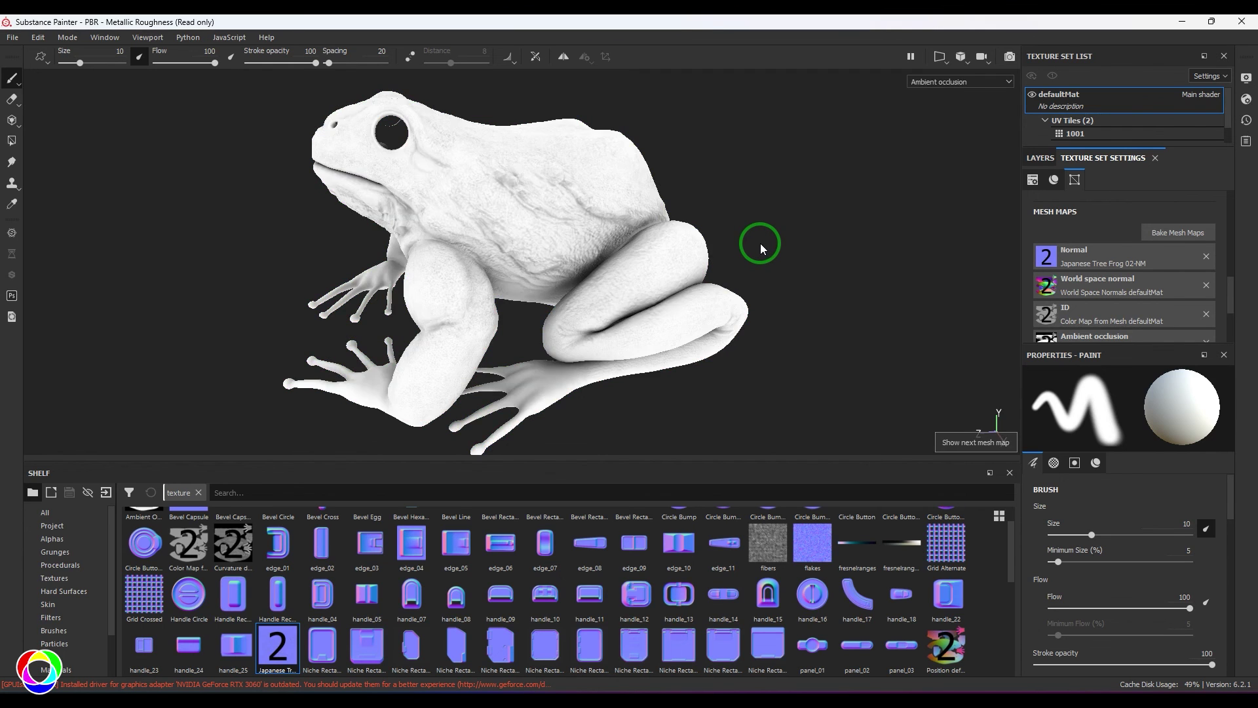
mouse_move(775, 250)
alt+mouse_down()
mouse_move(815, 270)
mouse_move(808, 248)
alt+mouse_up()
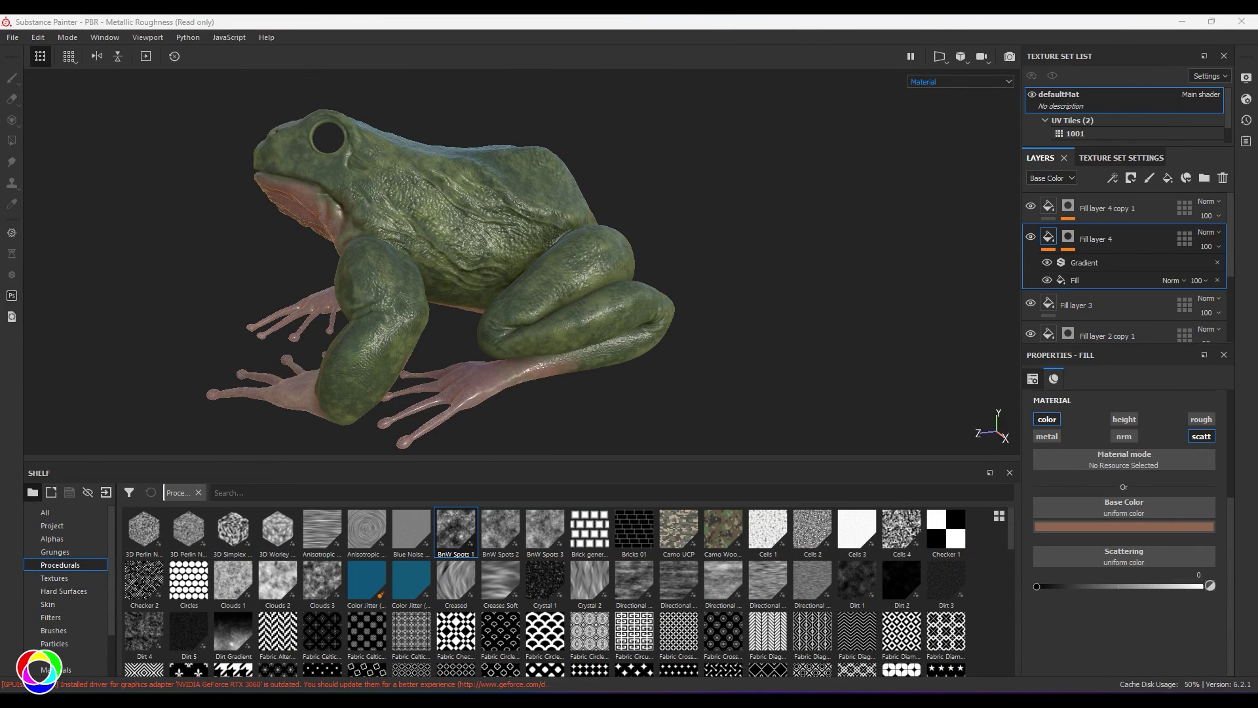